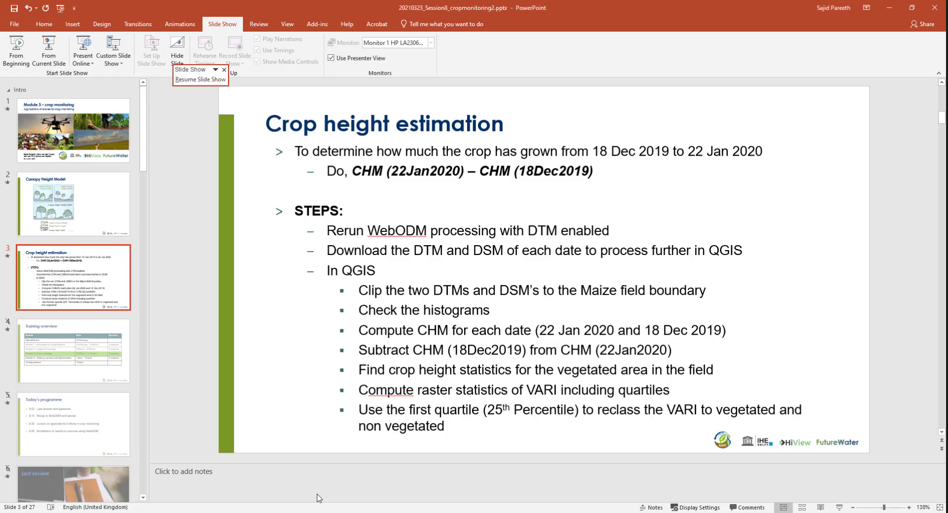
Exit the PowerPoint slide show and switch from PowerPoint to the QGIS window.
key(alt+Tab)
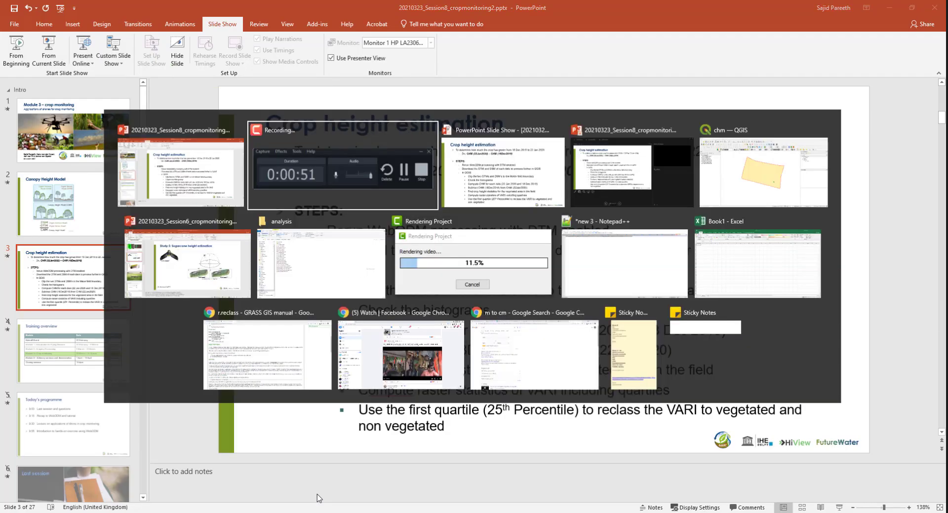
key(alt+Tab)
key(alt+Tab)
key(alt+Tab)
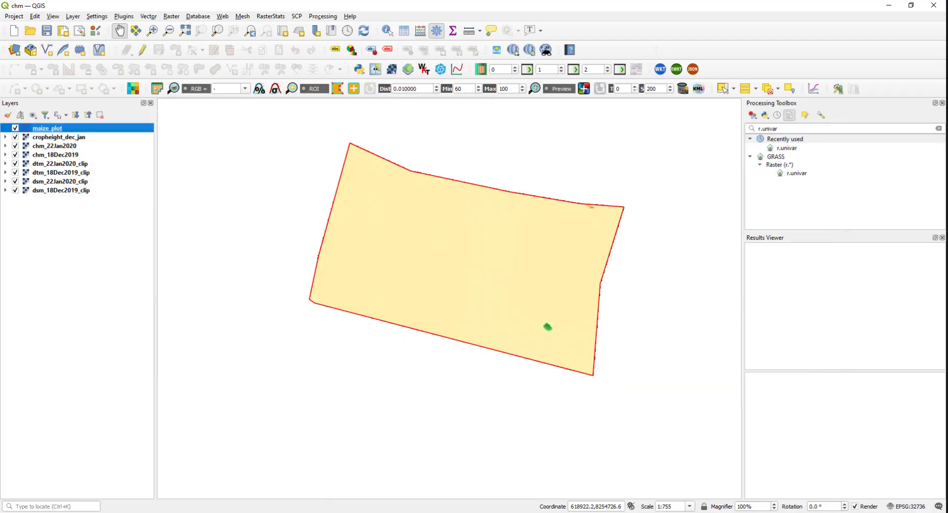
Add odm_orthophoto_VARI_22012020_clip.tif from disk as a raster layer.
click(82, 137)
click(14, 49)
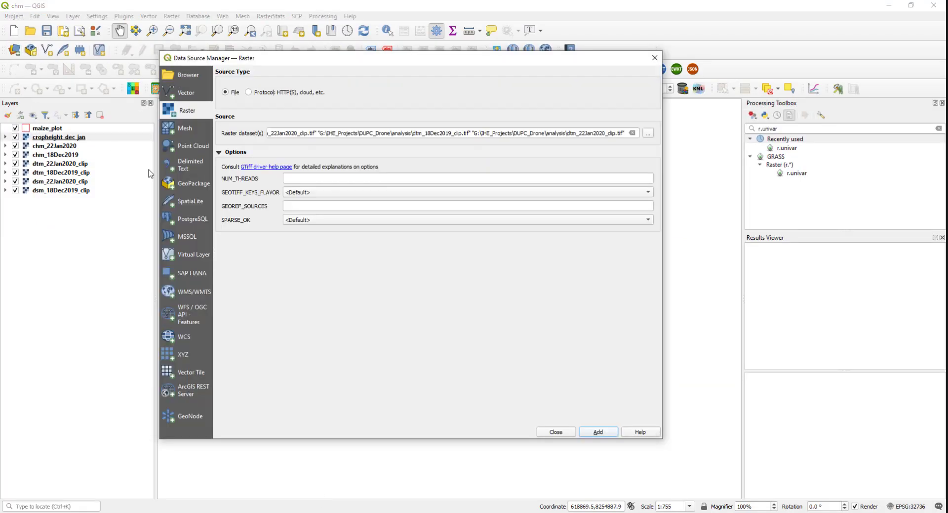
click(648, 133)
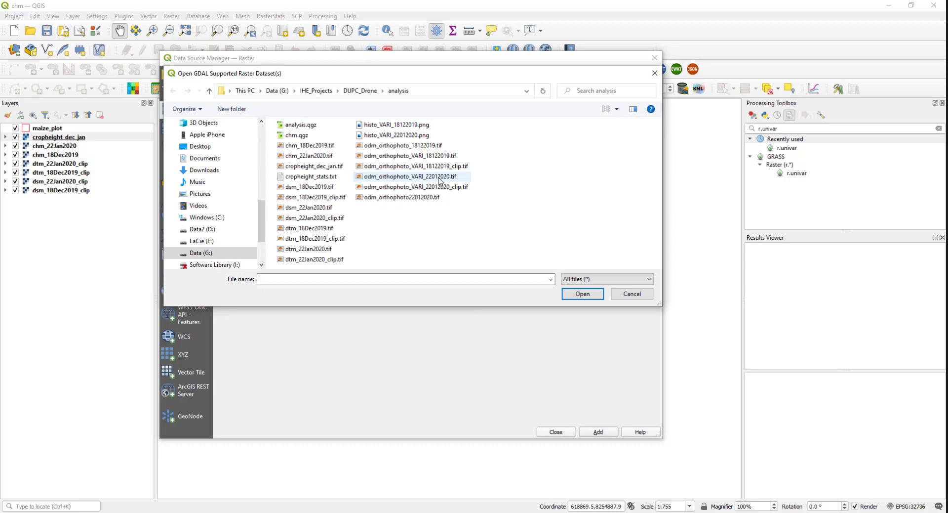
click(455, 178)
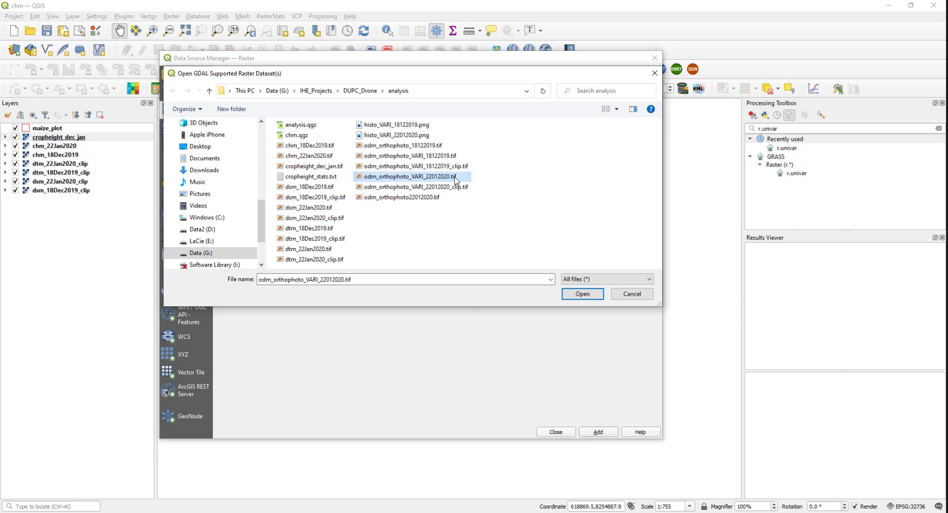
click(460, 188)
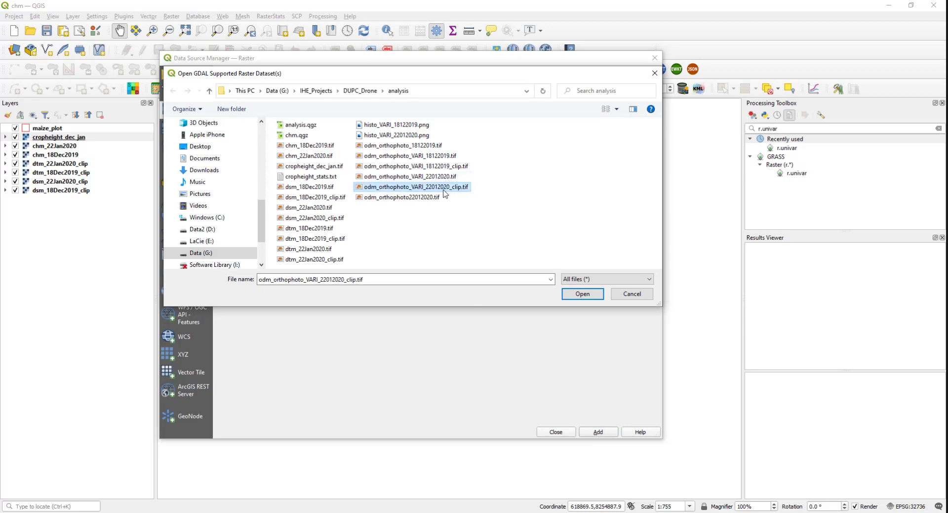
click(582, 293)
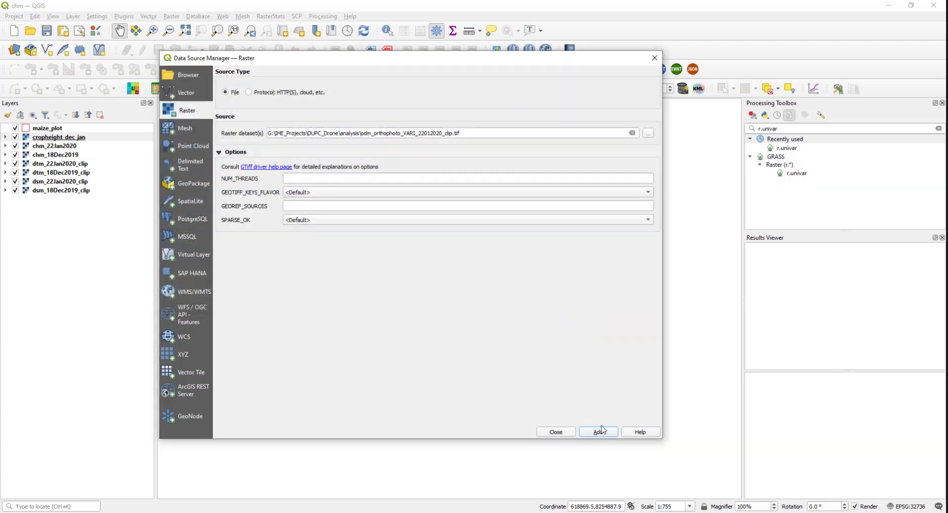
click(598, 432)
click(549, 432)
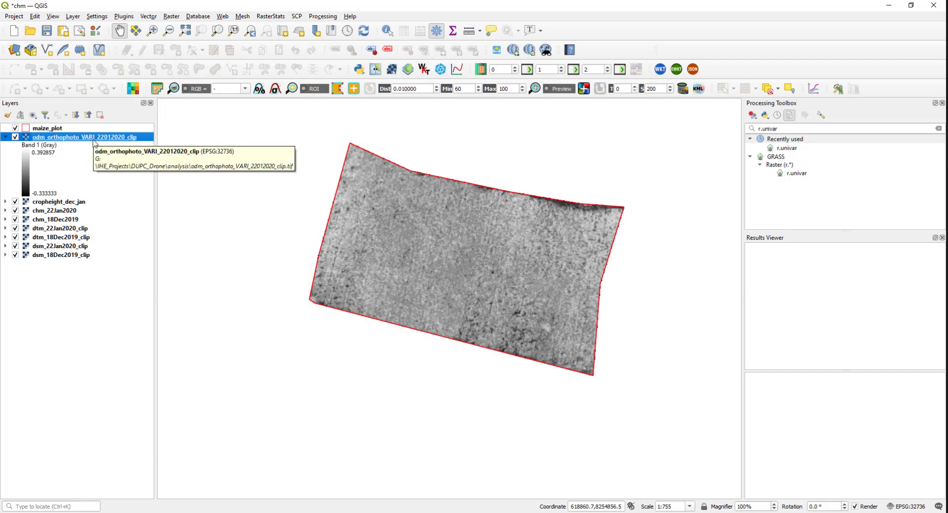
Style the VARI layer as singleband pseudocolor with five red-to-green classes from -0.3333 to 0.3929.
right_click(136, 140)
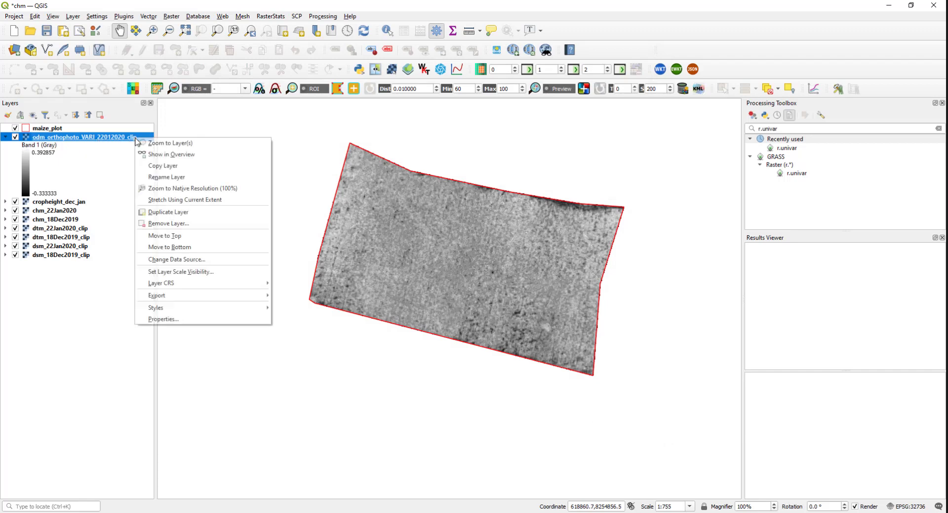
click(226, 320)
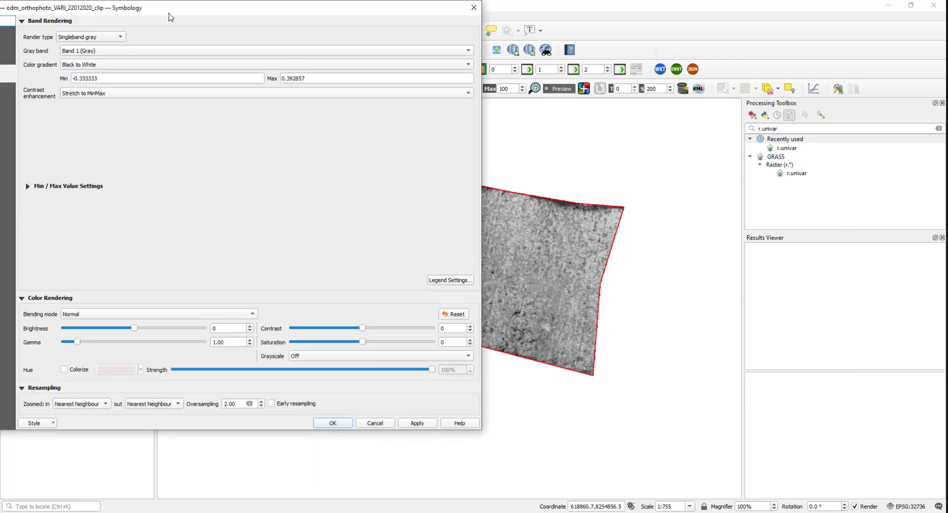
drag(171, 17, 336, 23)
click(266, 44)
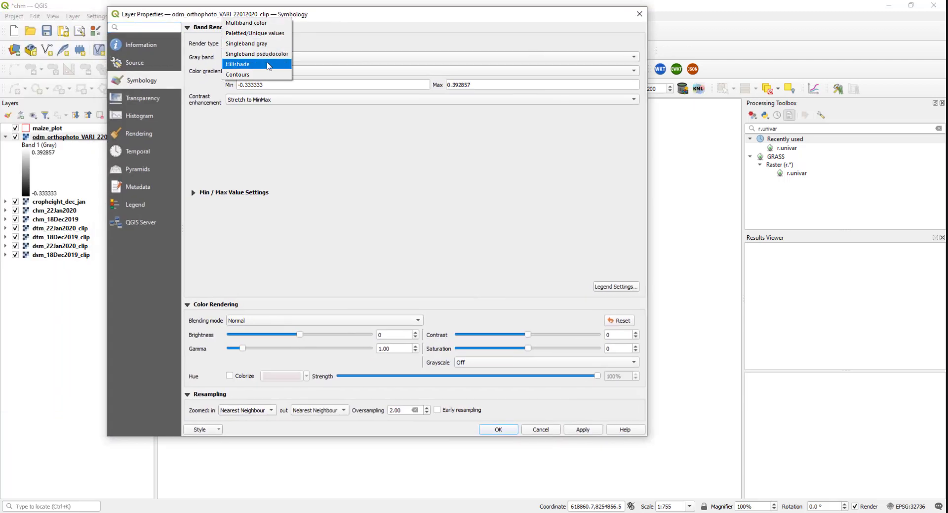
click(267, 52)
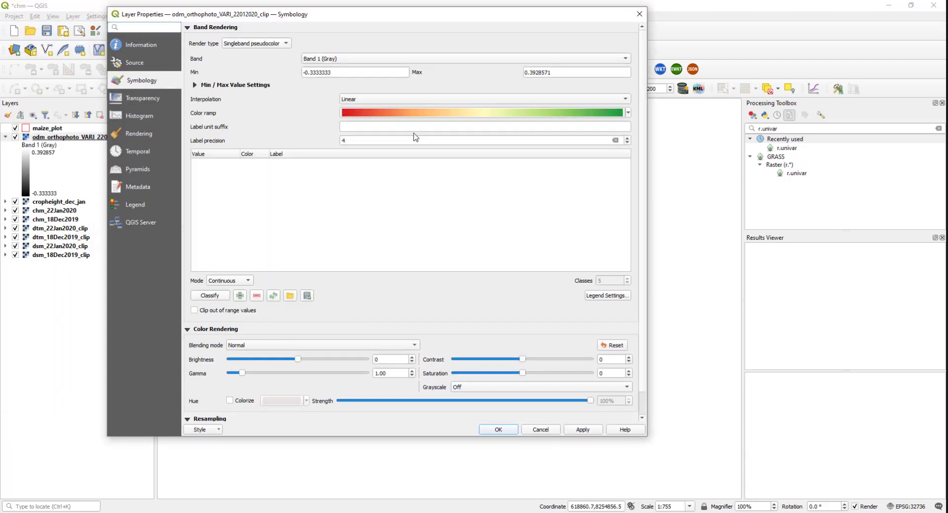
click(227, 291)
click(582, 429)
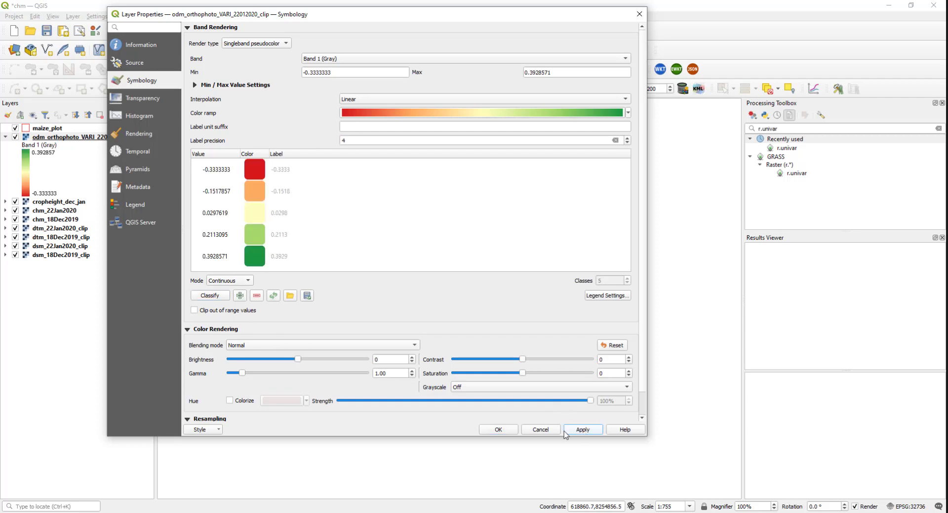
click(510, 429)
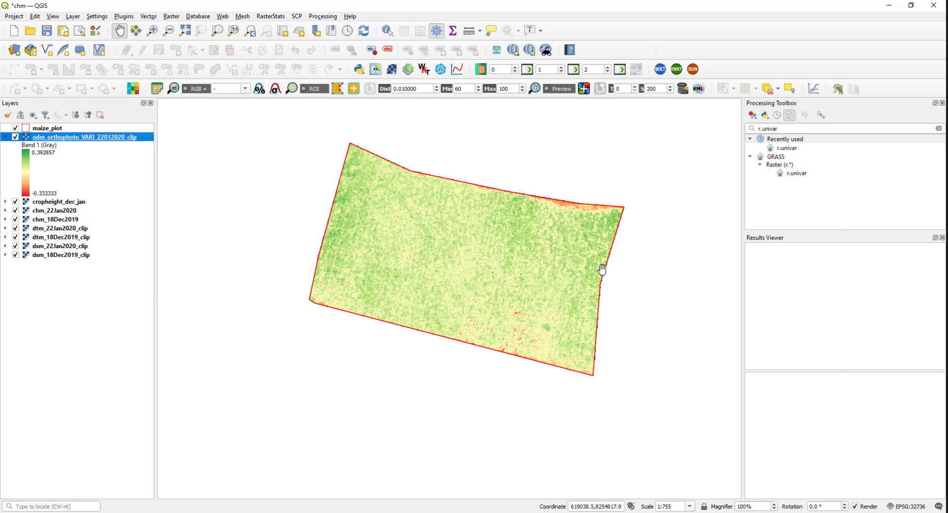
Add odm_orthophoto22012020.tif as a raster layer and move the VARI layer above it.
click(13, 51)
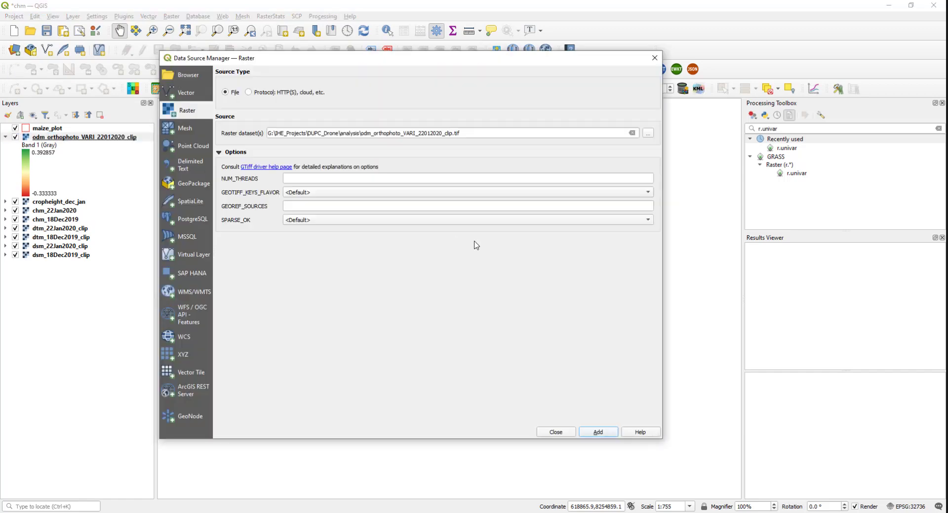
click(648, 134)
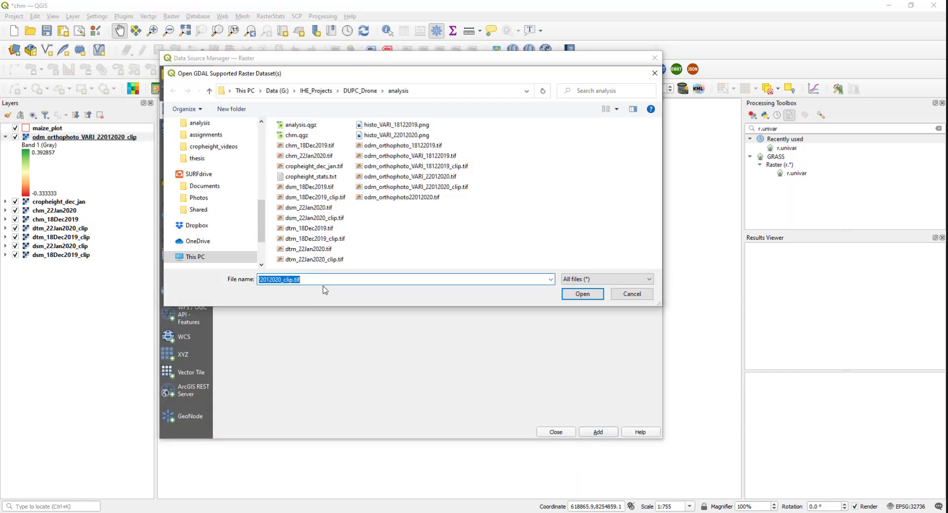
click(395, 187)
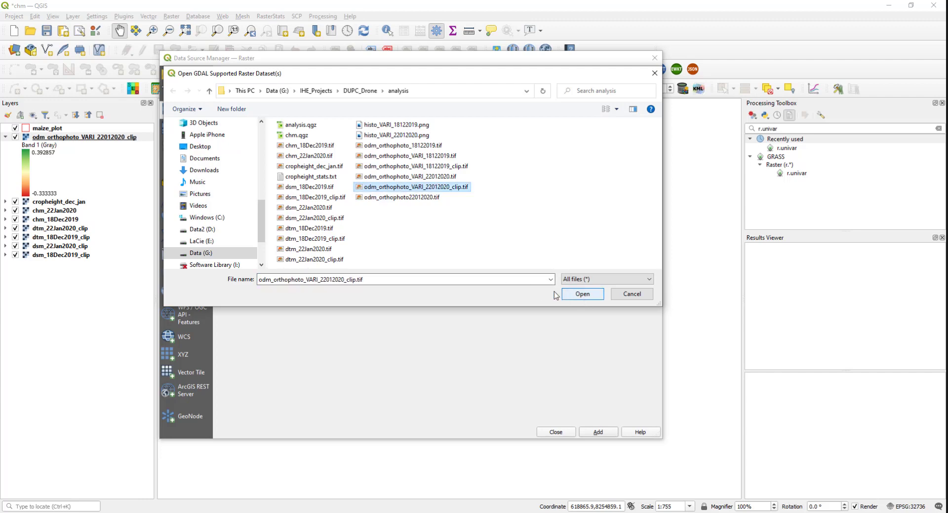
click(405, 197)
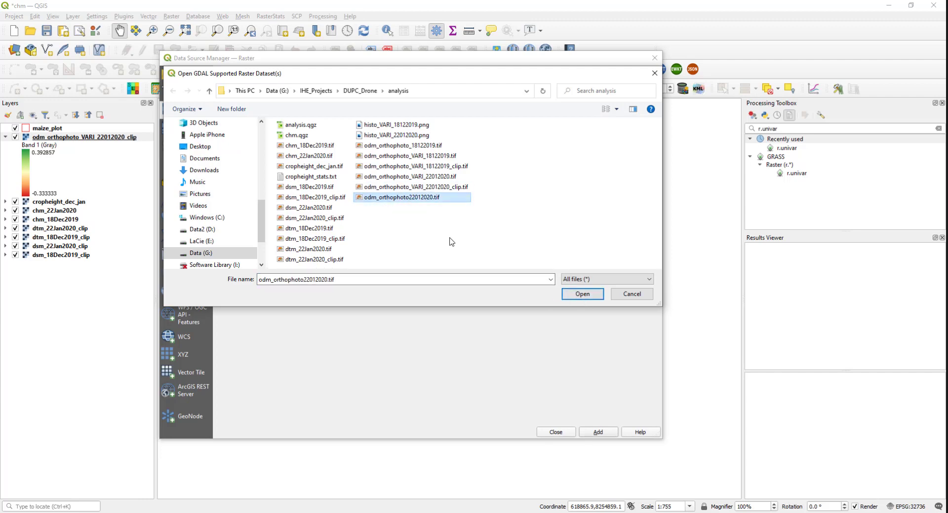
click(581, 293)
click(597, 432)
click(556, 431)
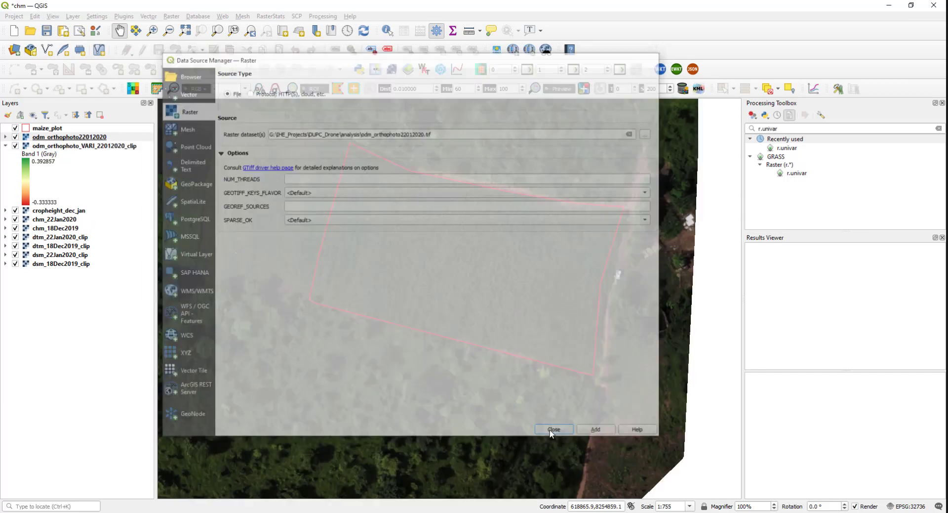
drag(75, 148, 110, 136)
scroll(539, 356, up, 2)
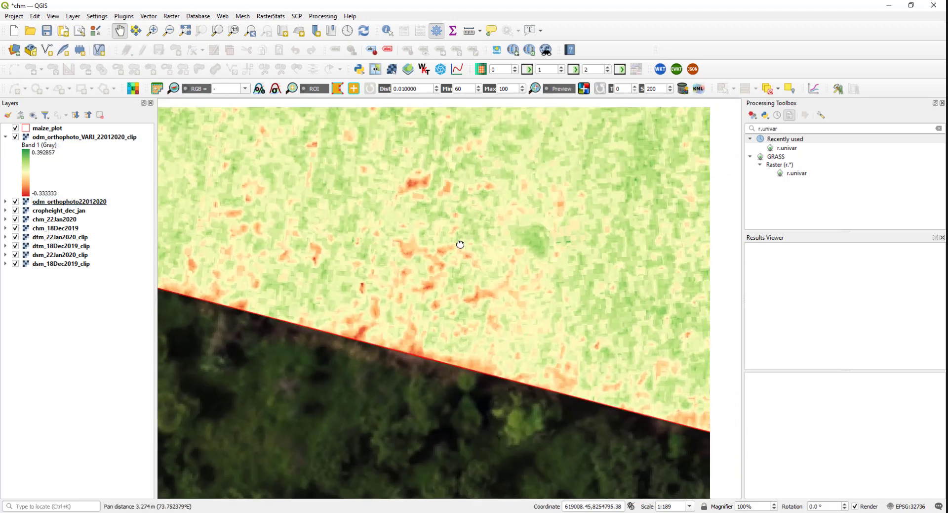
drag(460, 244, 445, 249)
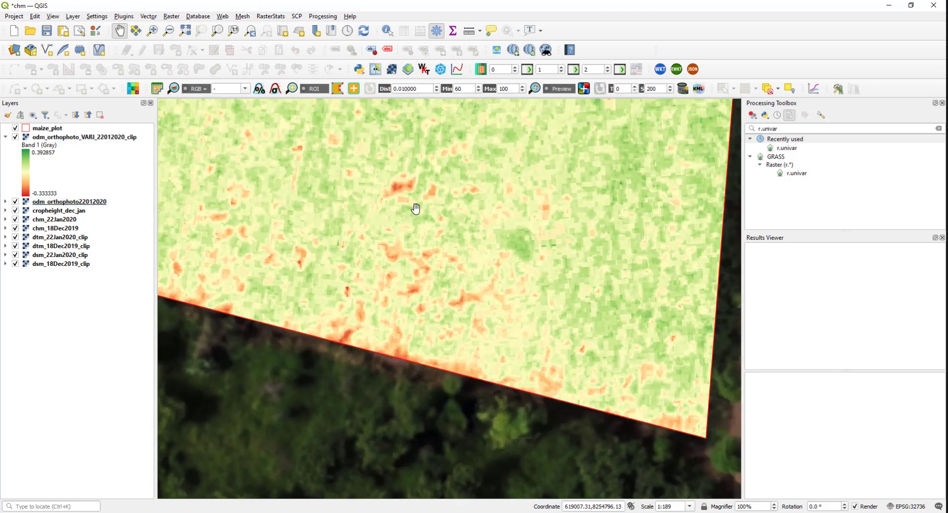
click(16, 137)
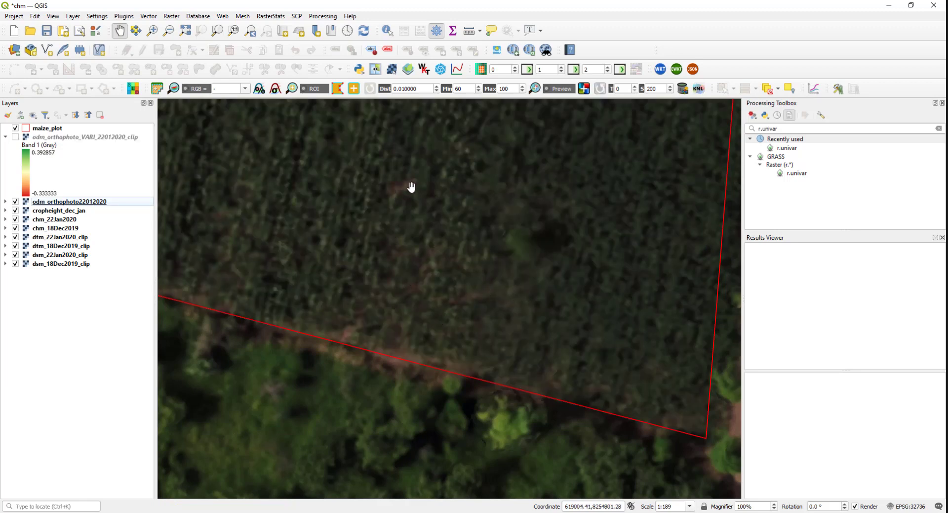
drag(408, 186, 418, 208)
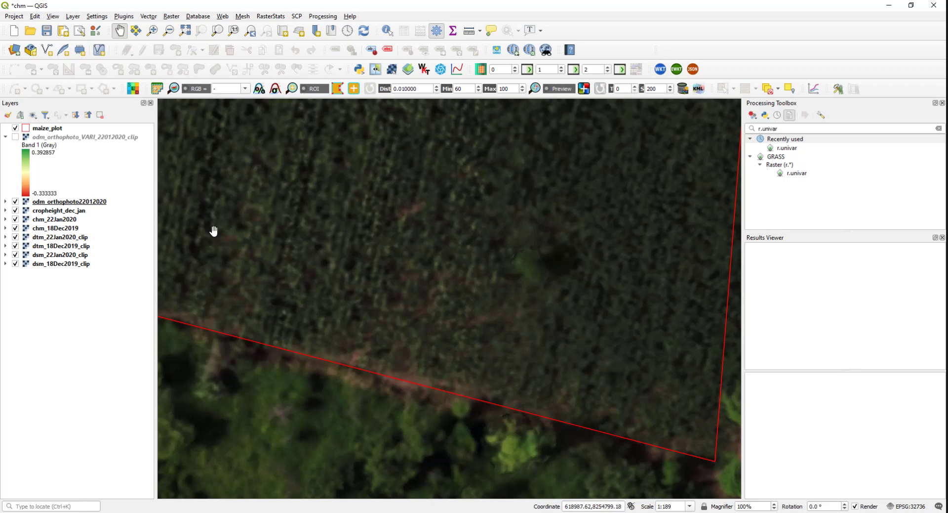
click(15, 136)
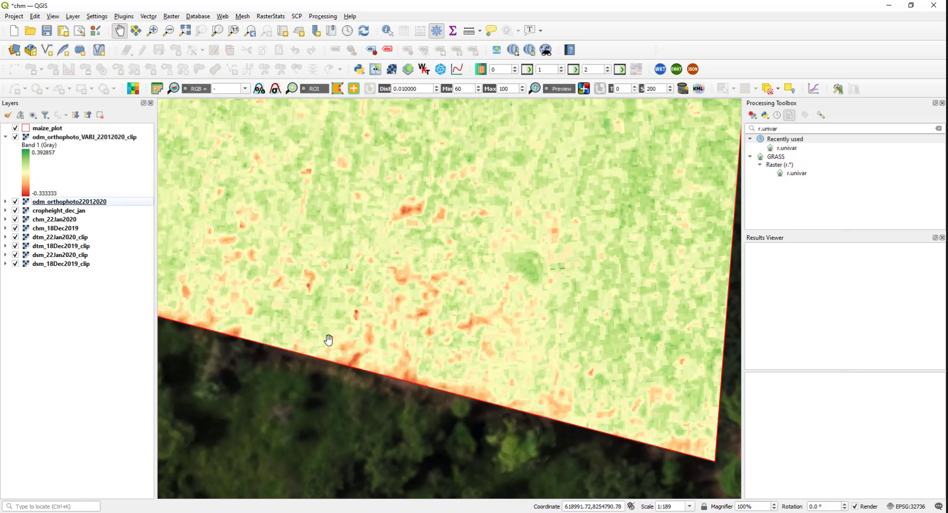
drag(423, 250, 524, 362)
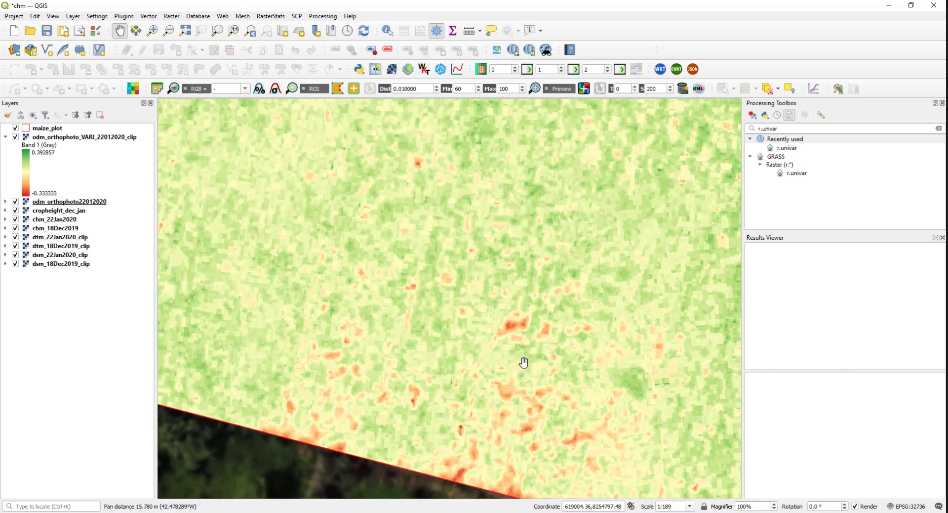
scroll(523, 362, down, 1)
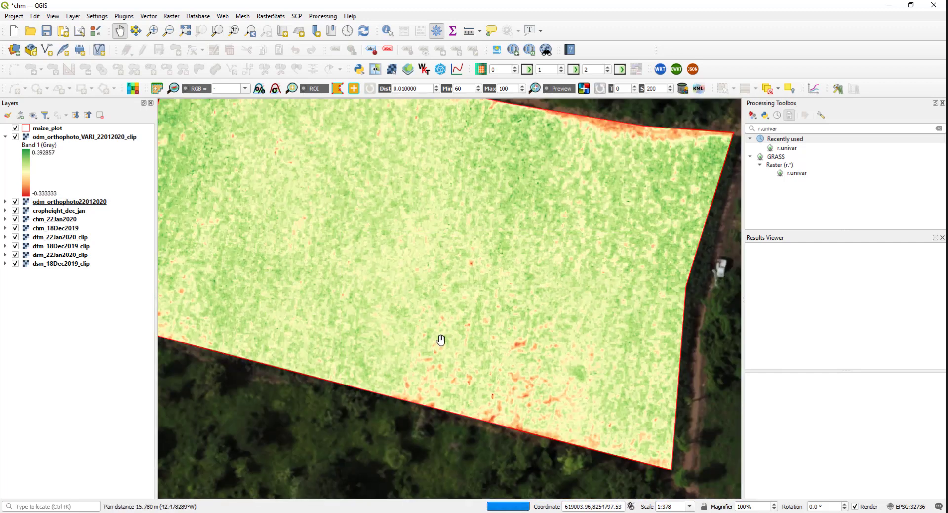
drag(440, 339, 412, 359)
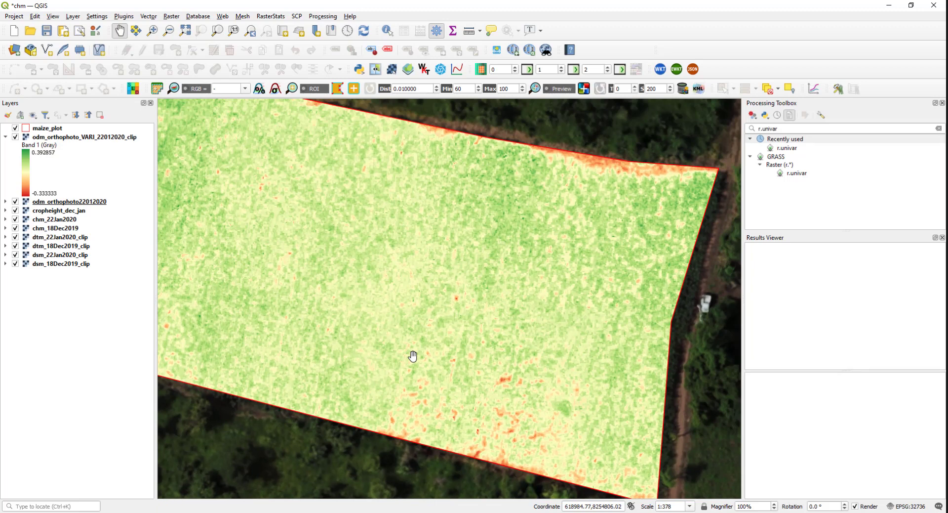
drag(413, 356, 383, 339)
scroll(434, 356, down, 1)
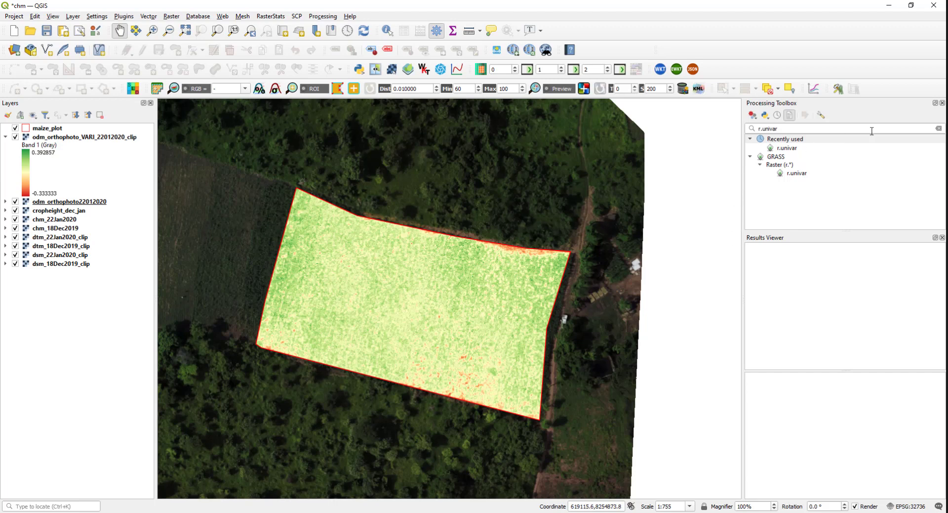
Open r.univar and choose odm_orthophoto_VARI_22012020_clip as its input raster.
click(939, 128)
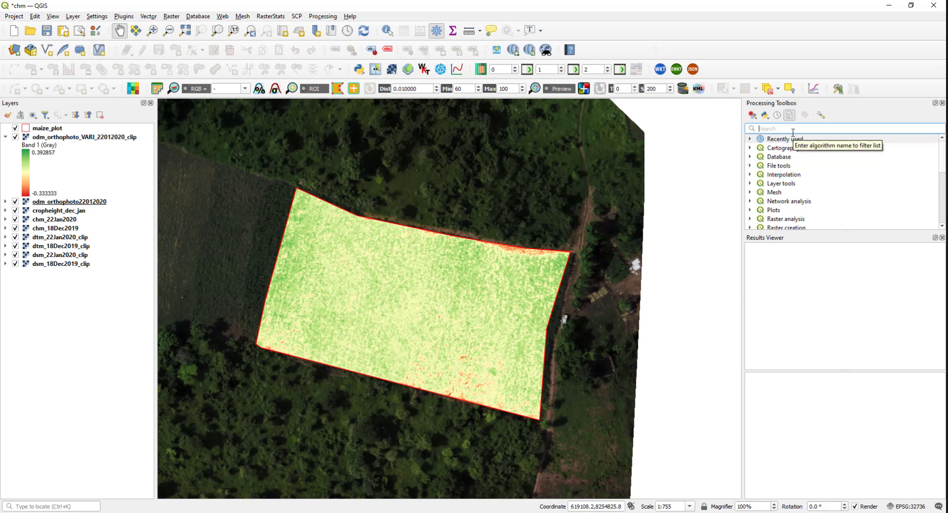
text(r.univar)
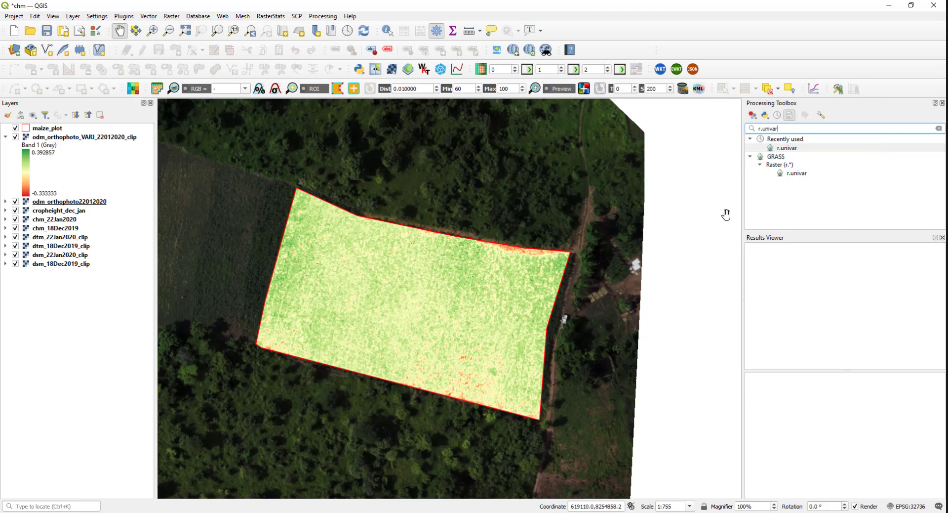
double_click(815, 149)
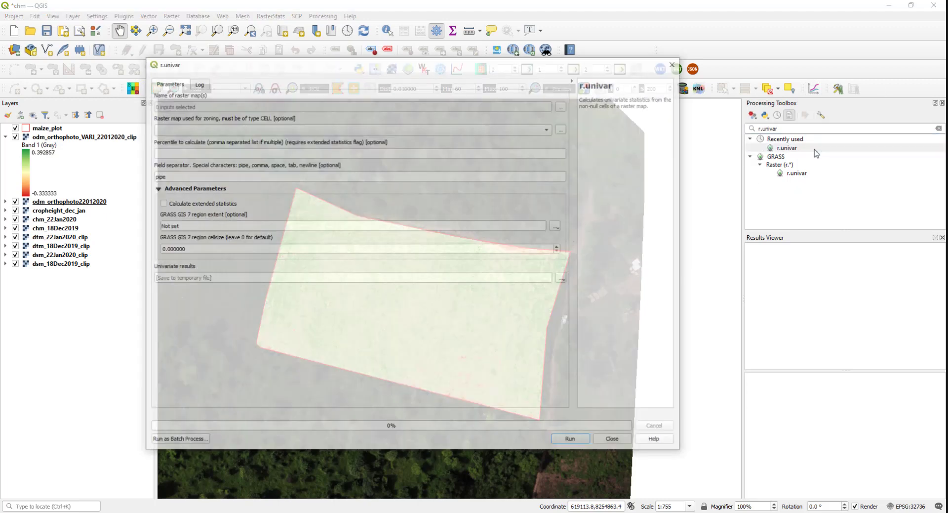
drag(519, 69, 547, 47)
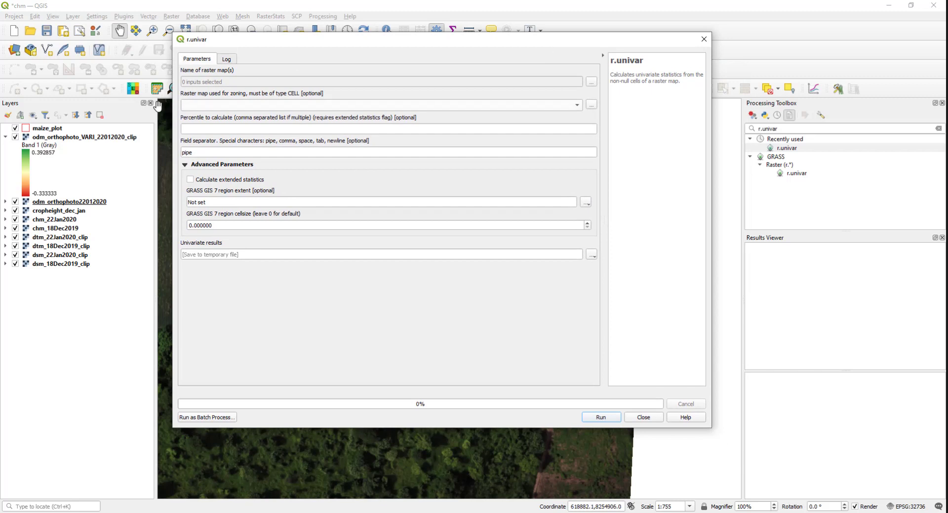
click(591, 82)
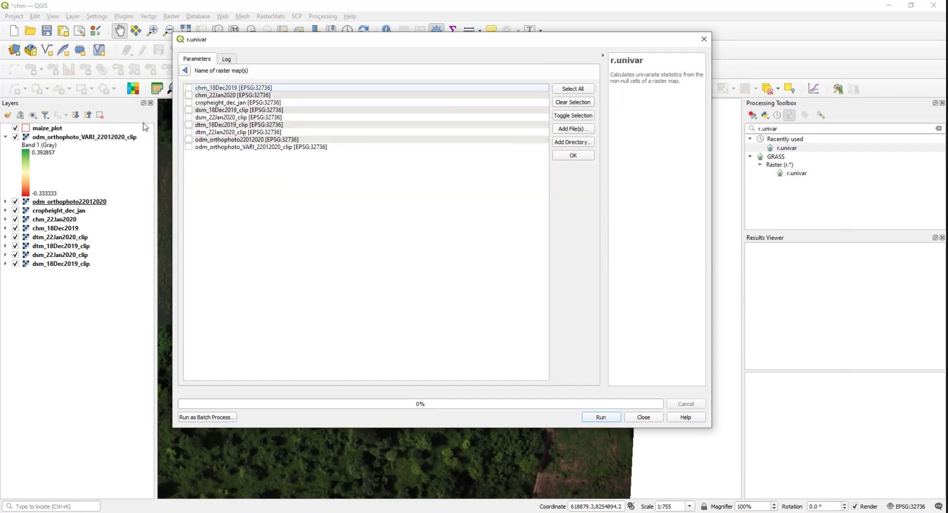
click(188, 147)
click(185, 71)
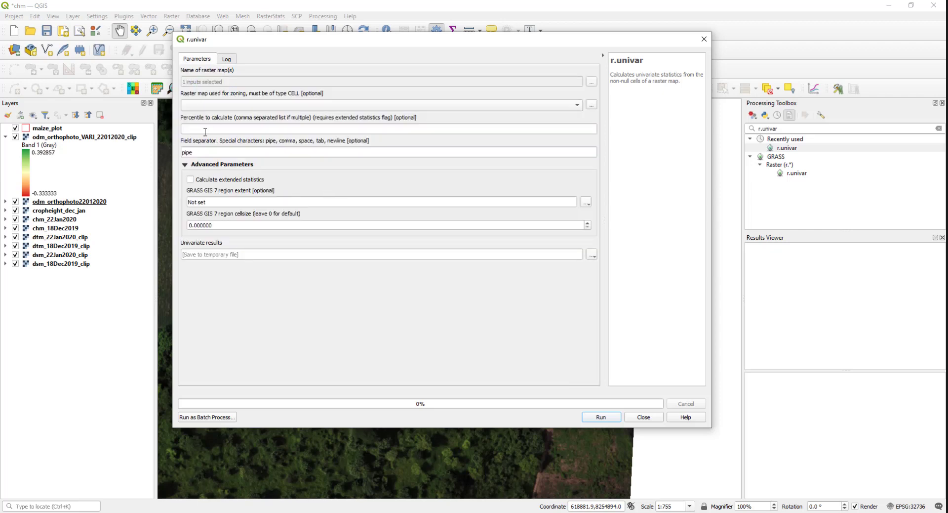
Enable extended statistics with a comma separator, save to VARI_jan2020_stats.txt, and run it.
click(190, 179)
drag(223, 152, 153, 150)
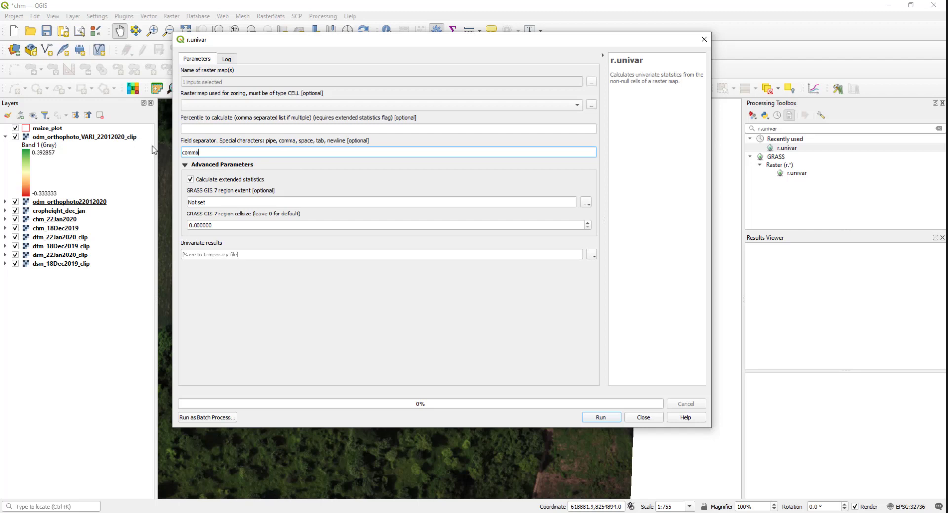
click(591, 254)
click(634, 276)
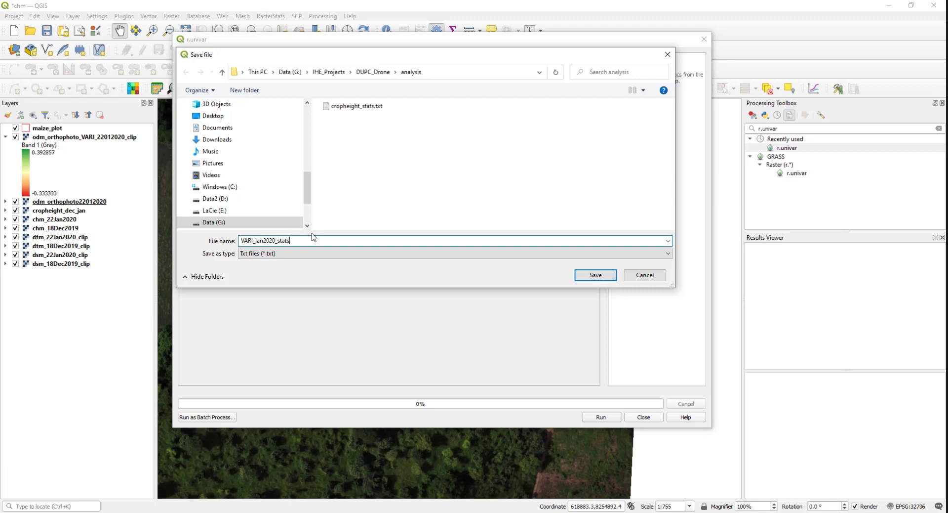
key(Return)
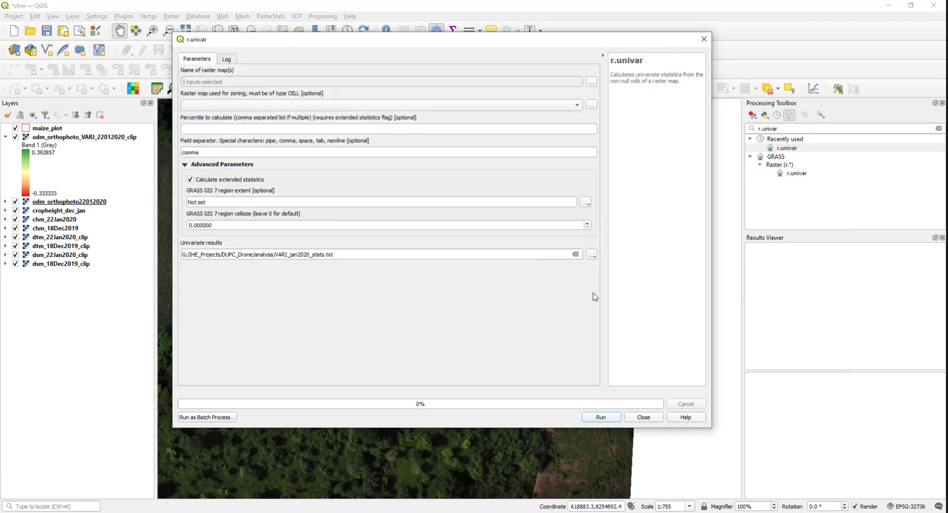
click(613, 418)
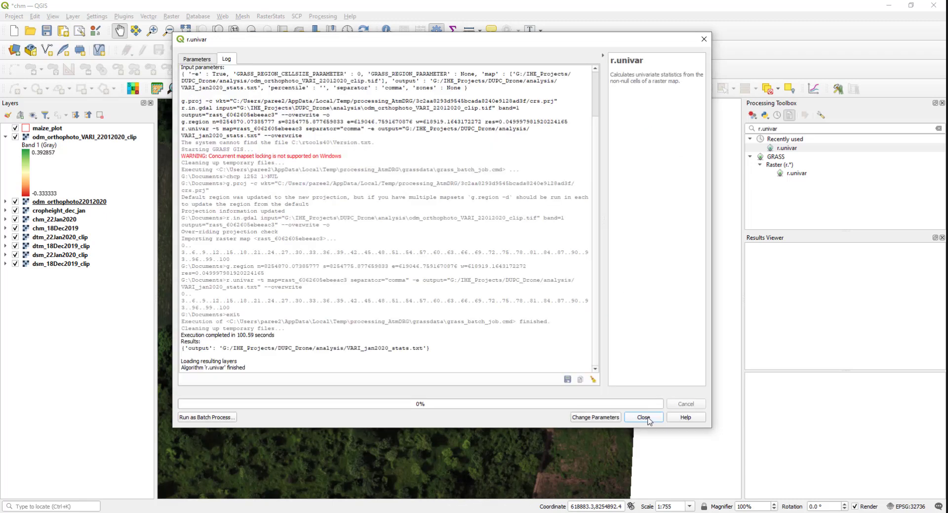
click(644, 417)
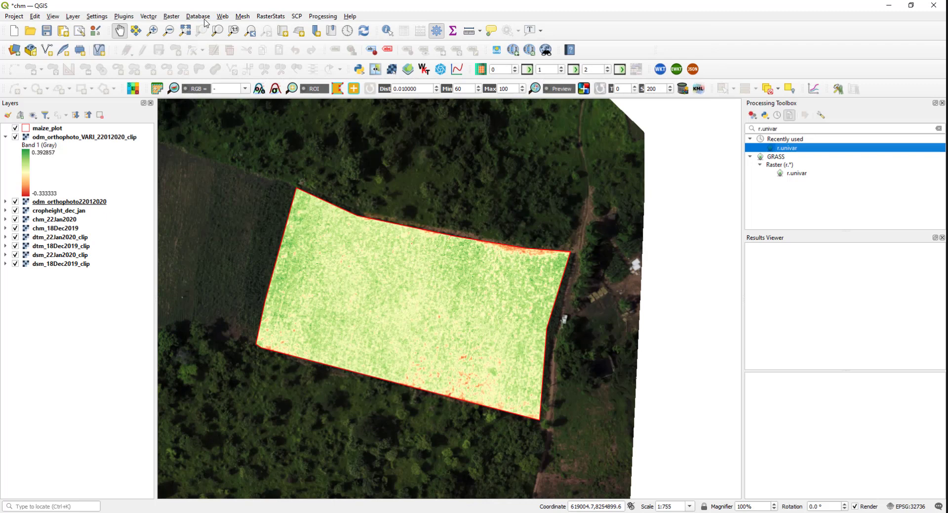
Save the QGIS project, then import VARI_jan2020_stats.txt into Excel as comma-delimited columns.
click(52, 33)
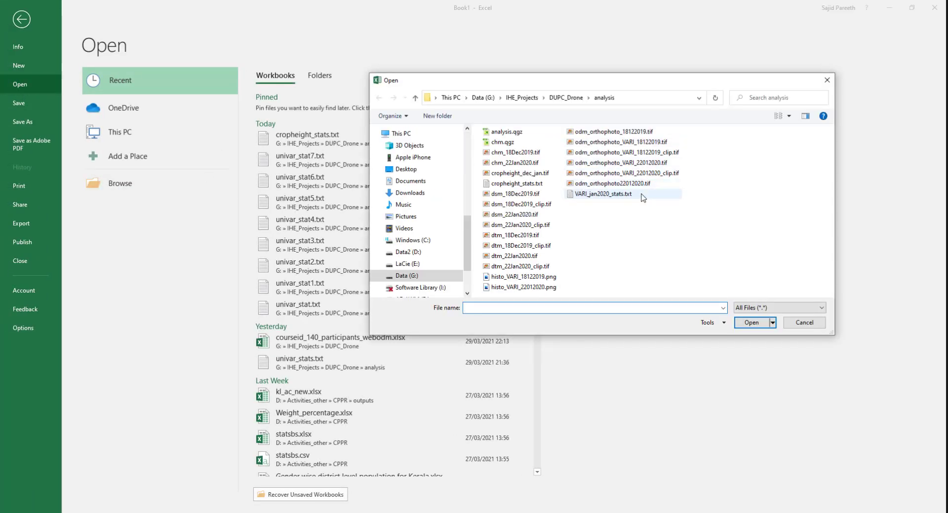
click(614, 197)
double_click(614, 198)
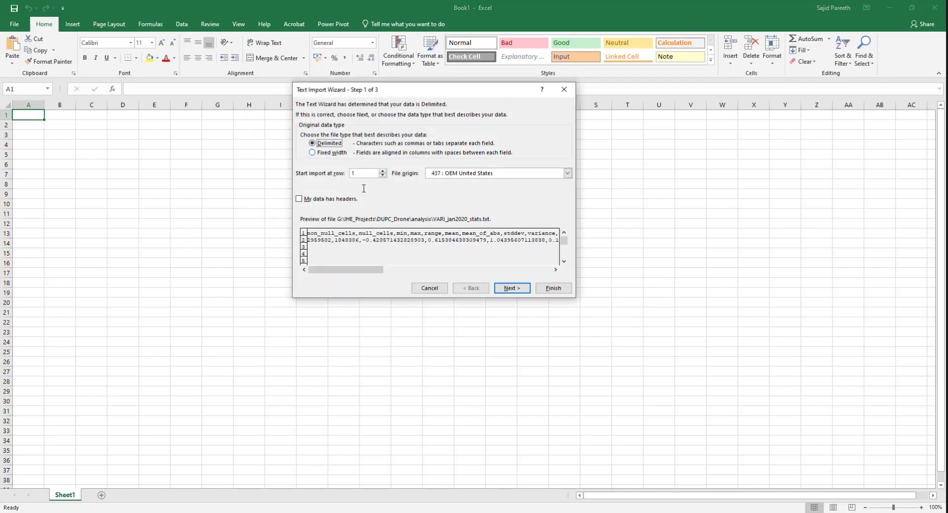
click(512, 287)
click(316, 152)
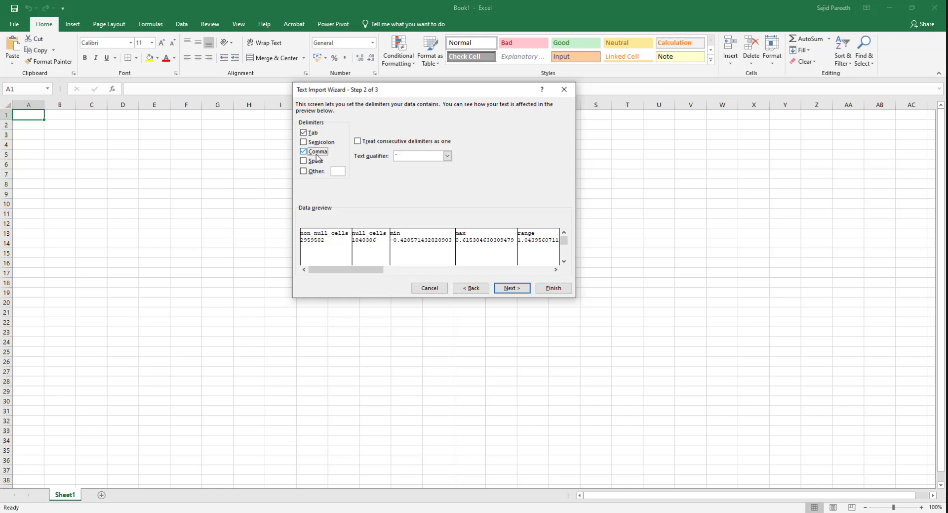
click(523, 289)
click(561, 291)
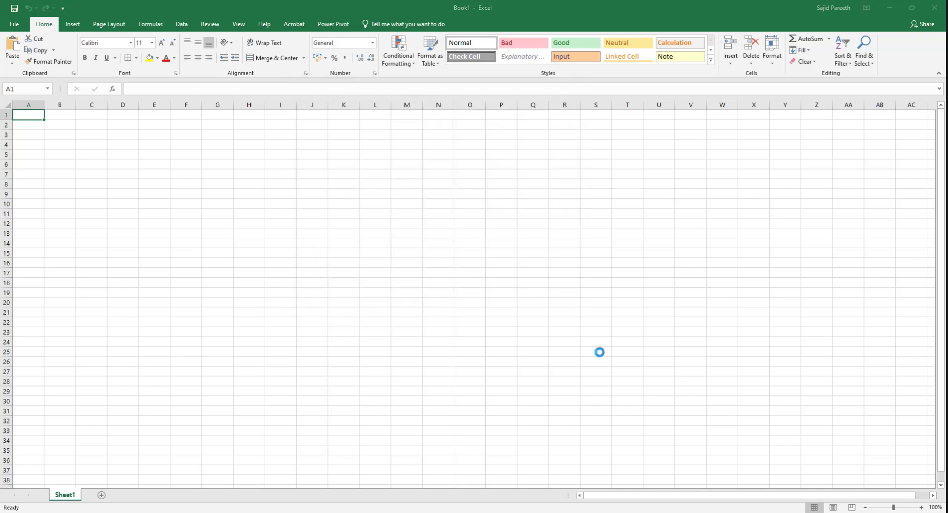
Review the non_null_cells, null_cells, min, max and mean VARI statistics.
click(26, 123)
click(62, 126)
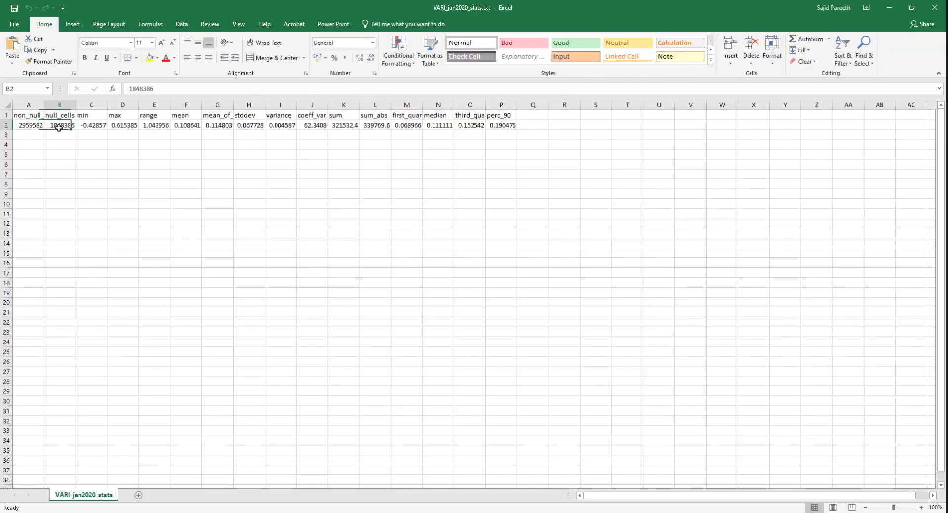
click(102, 127)
drag(103, 126, 126, 126)
click(126, 126)
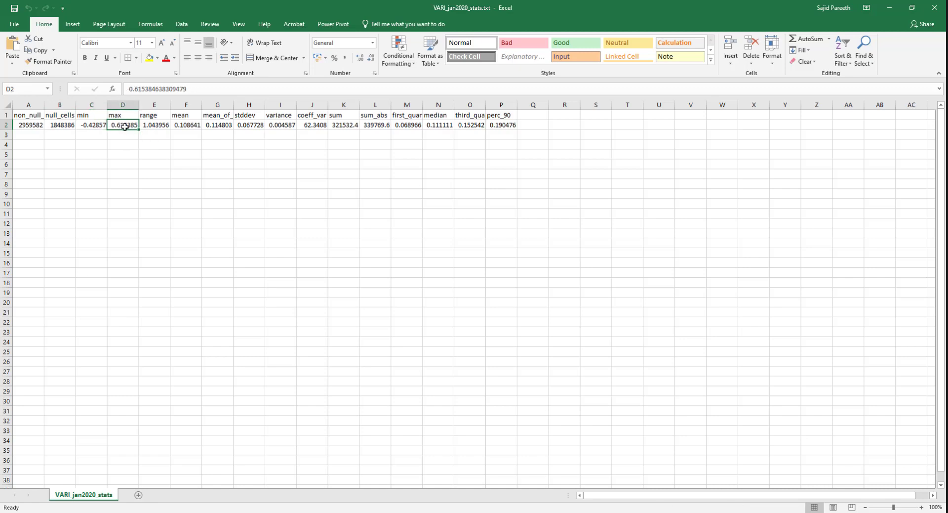
click(194, 124)
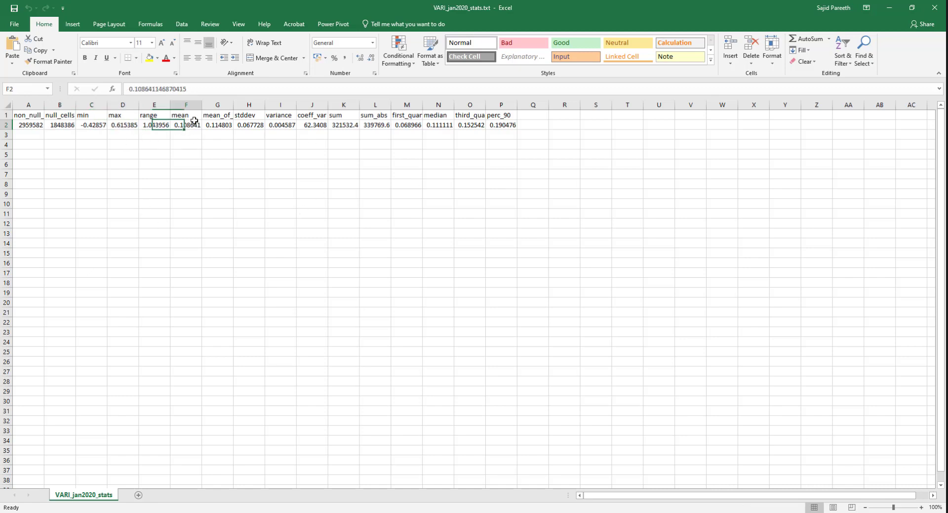
Widen columns O and M, read first quartile 0.0689655, then minimize the stats workbook.
double_click(485, 104)
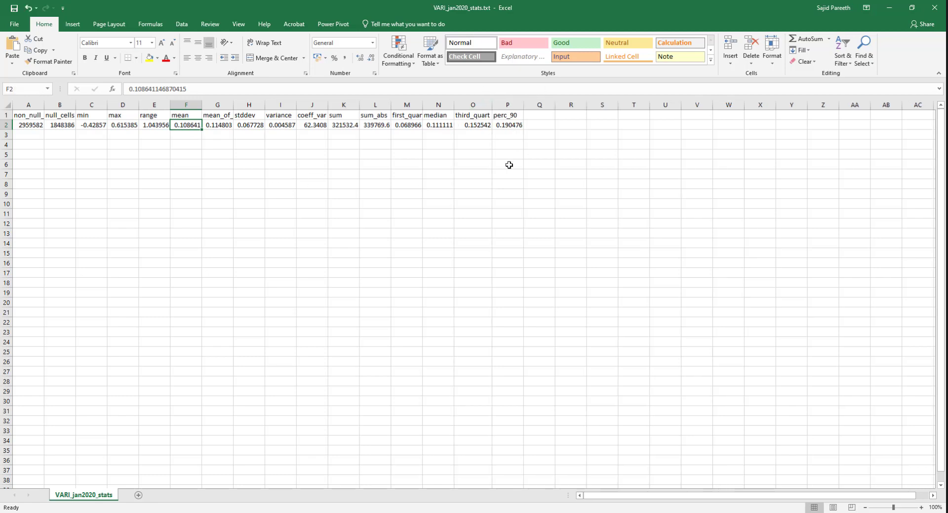
click(456, 125)
click(440, 125)
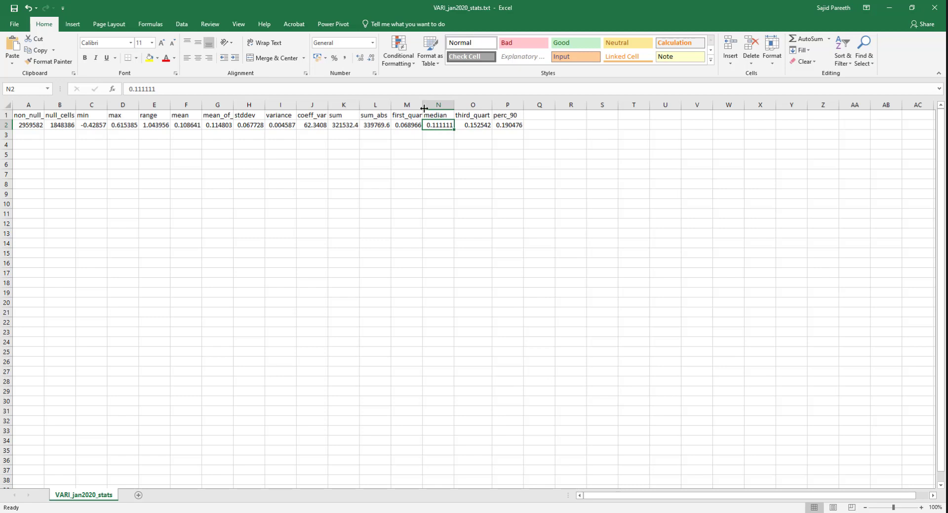
drag(424, 103, 426, 103)
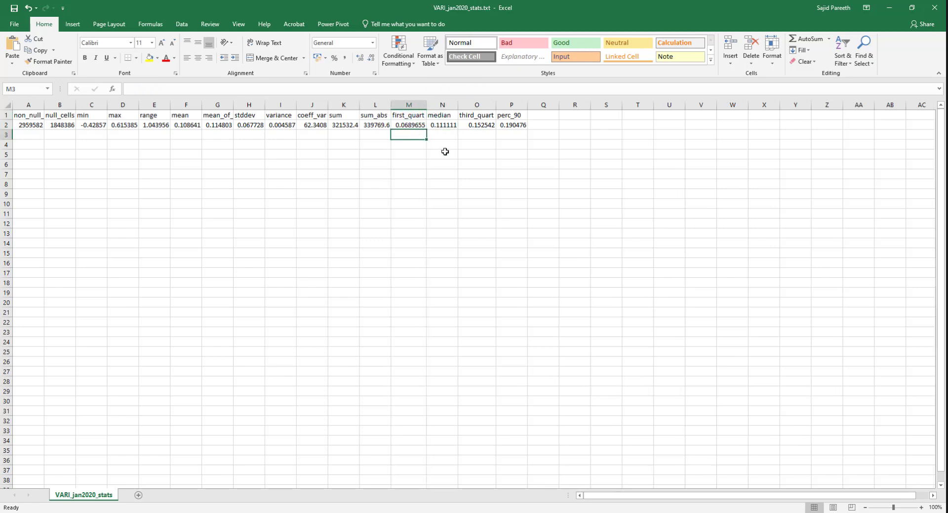
click(406, 125)
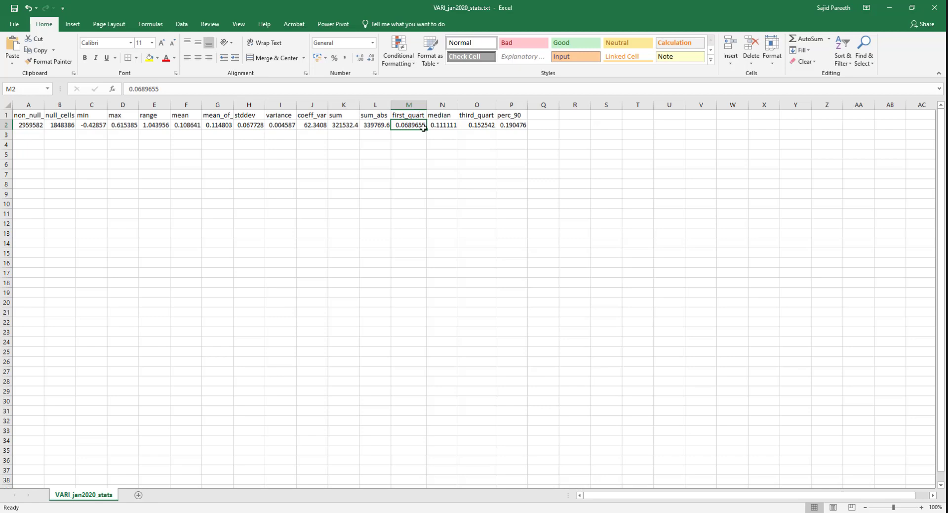
click(413, 105)
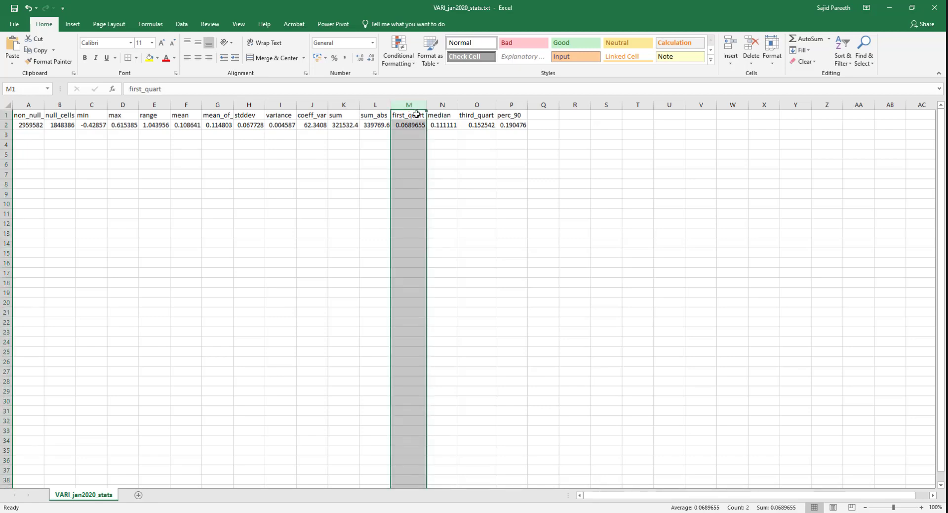
click(422, 124)
click(416, 105)
click(420, 126)
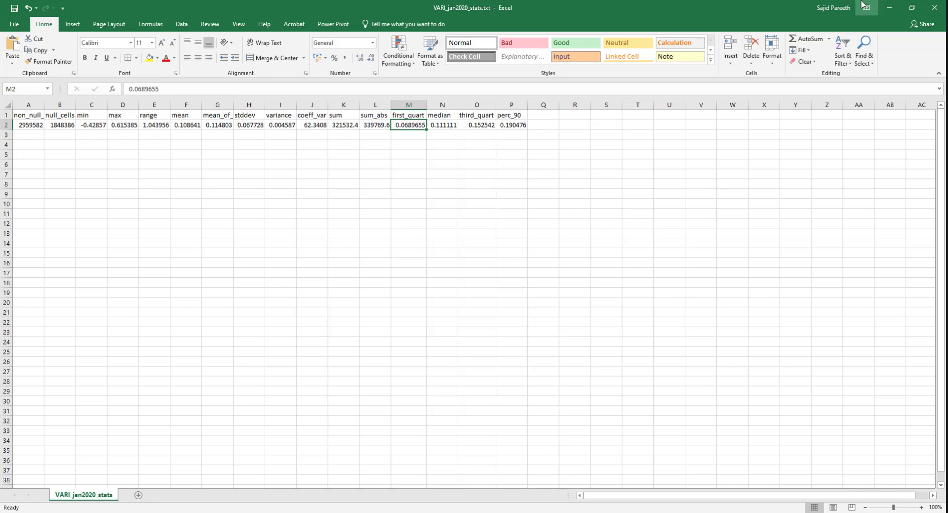
click(884, 7)
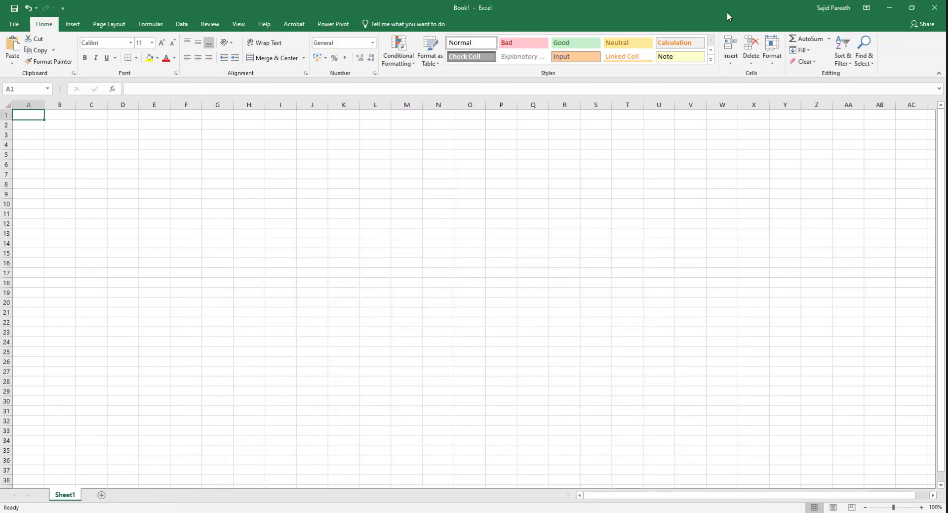
Minimize the blank Book1 Excel window to bring back the QGIS VARI map.
click(889, 7)
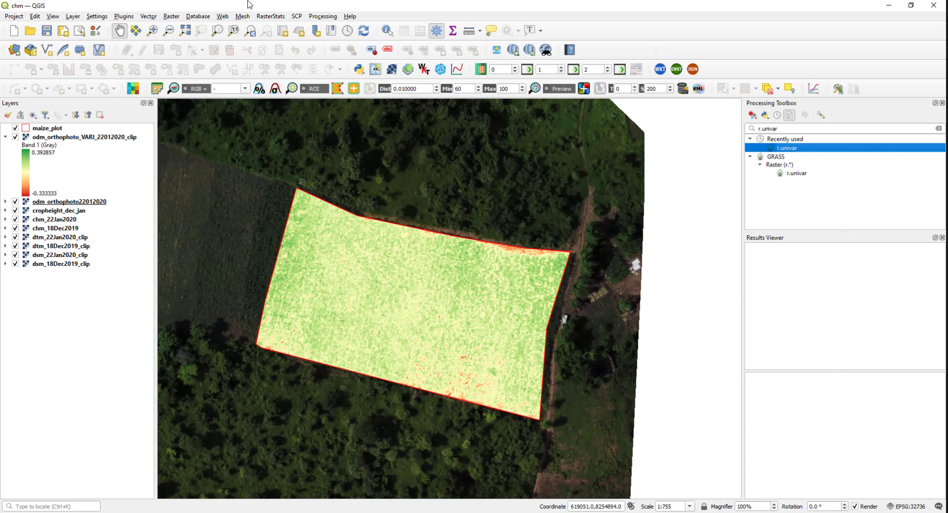
Open the Raster Calculator and paste the expression coding VARI <= 0.07 as 1, >= 0.07 as 2.
click(180, 18)
click(205, 29)
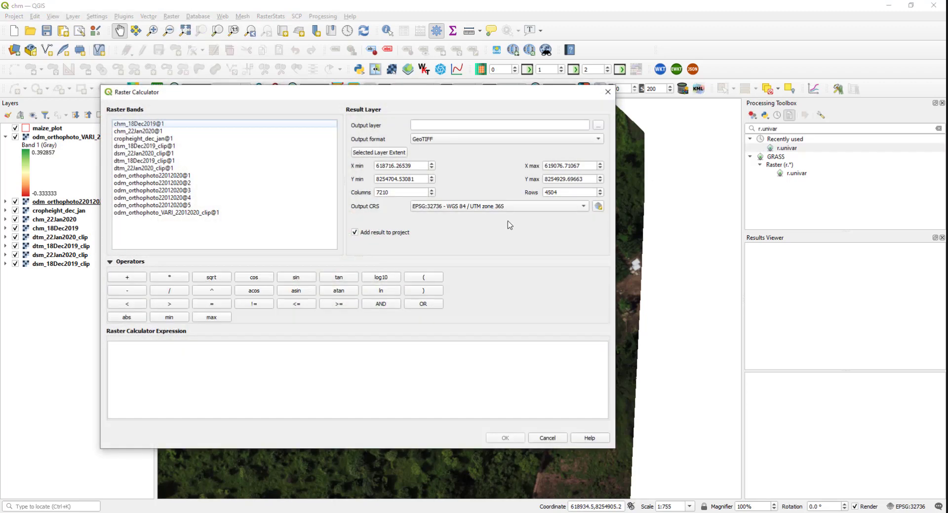
drag(368, 89, 499, 78)
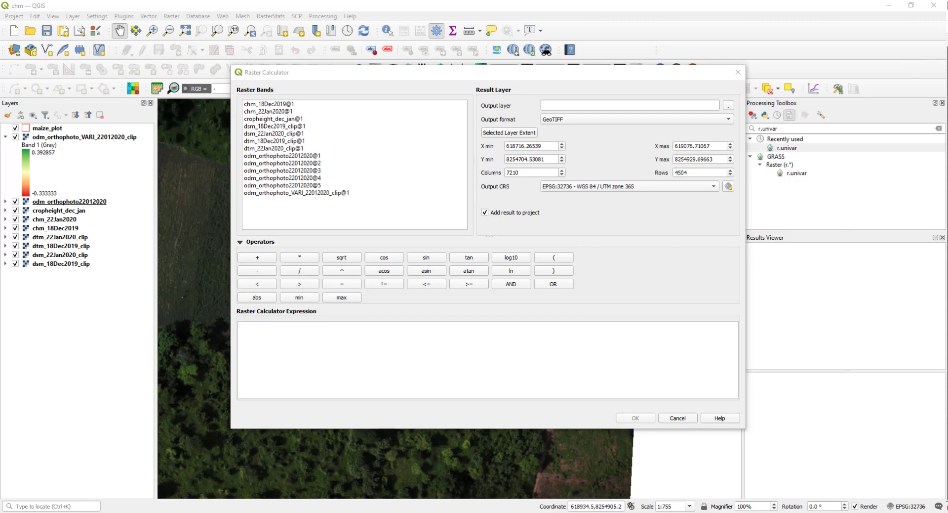
click(413, 328)
text(( "odm_orthophoto_VARI_22012020_clip@1" <= 0.07 )  * 1 +  ( "odm_orthophoto_VARI_22012020_clip@1" >= 0.07 )  * 2)
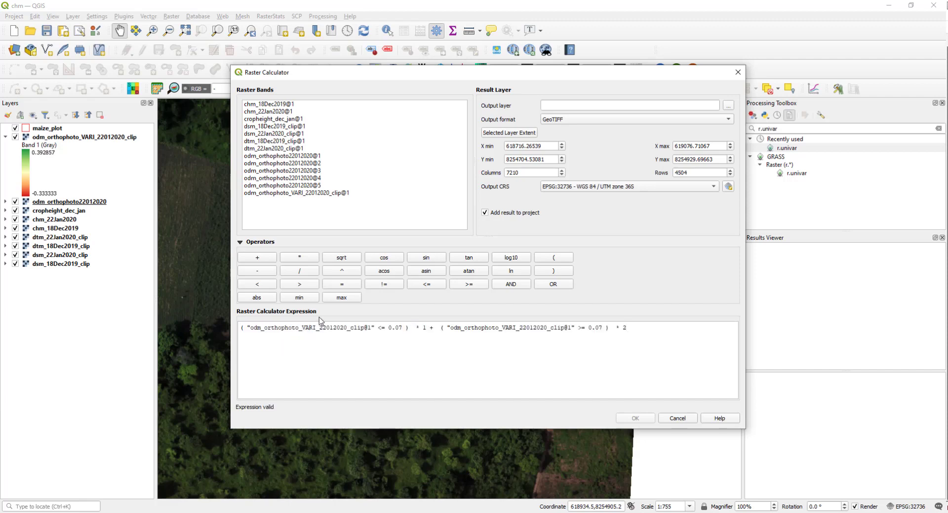
Check the expression's VARI band references, 0.07 thresholds and class values 1 and 2.
drag(375, 329, 253, 328)
click(393, 328)
drag(402, 328, 389, 327)
double_click(424, 327)
drag(450, 328, 567, 327)
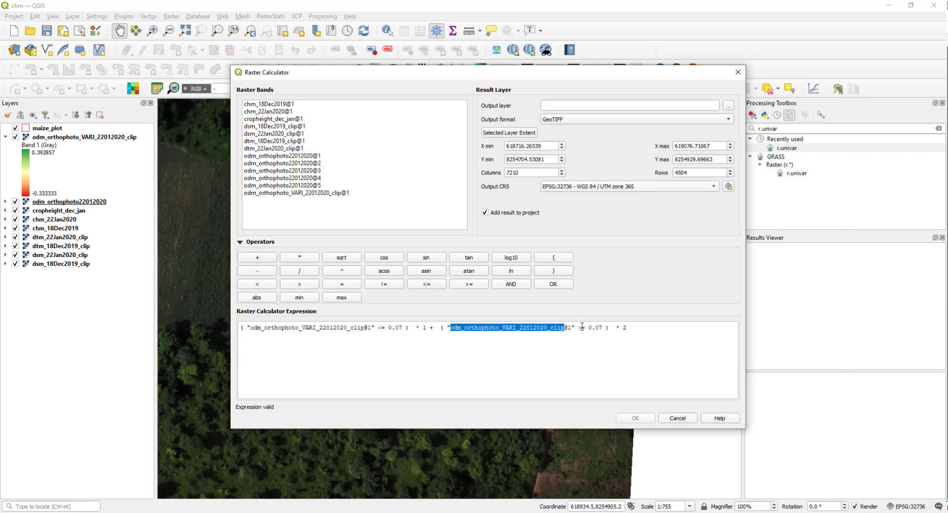
double_click(582, 329)
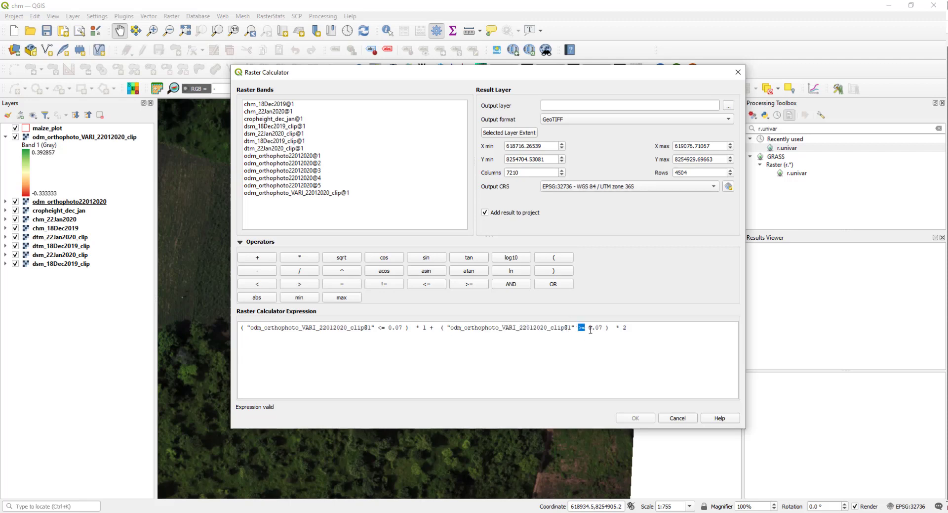
drag(588, 328, 626, 327)
click(633, 329)
Save the calculator output as VARI_Jan2020_reclass in the analysis folder and run it.
click(728, 105)
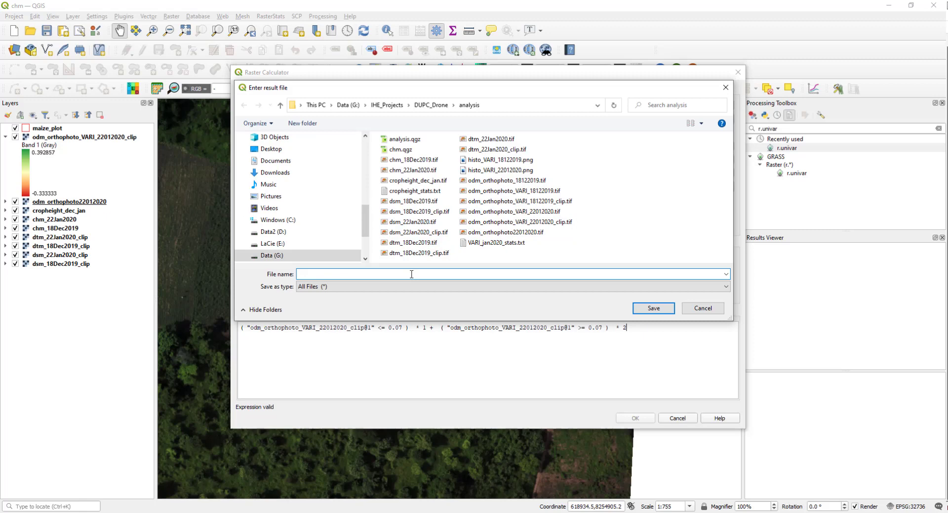
text(VARI)
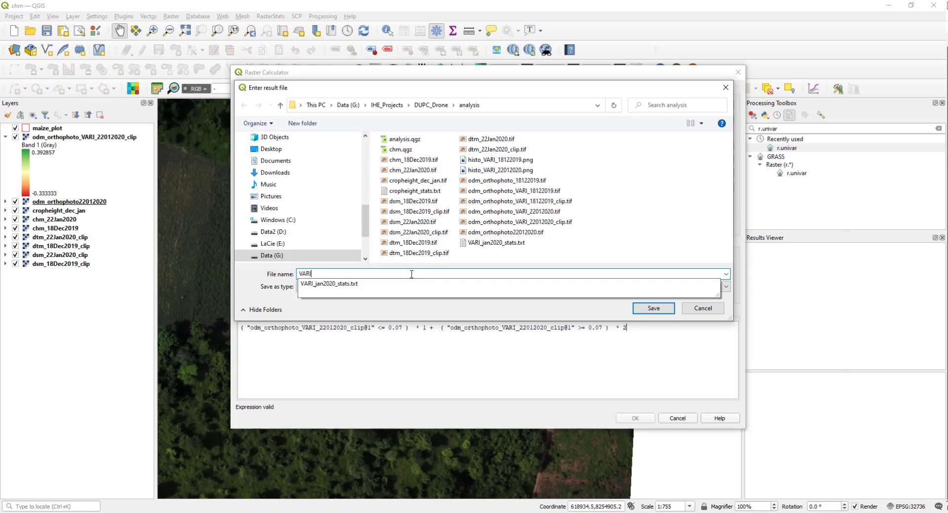
text(_Jan20202)
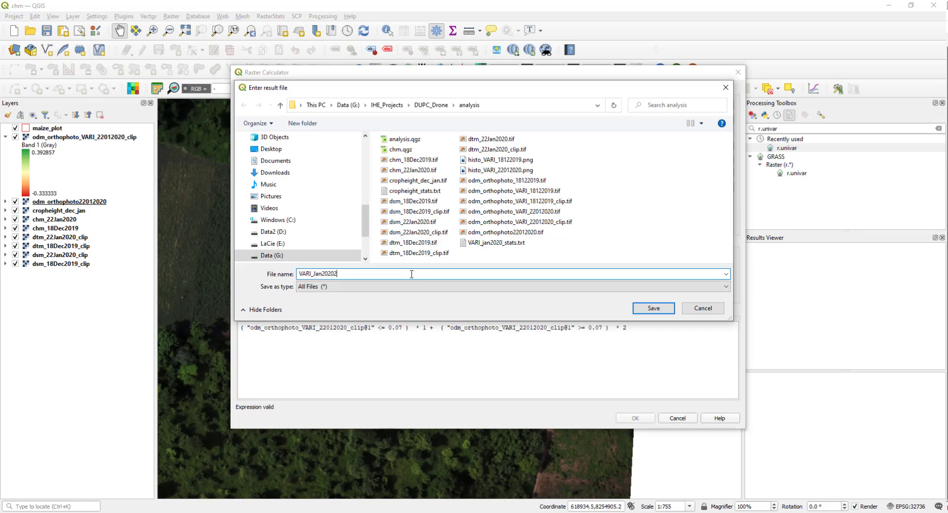
key(BackSpace)
key(BackSpace)
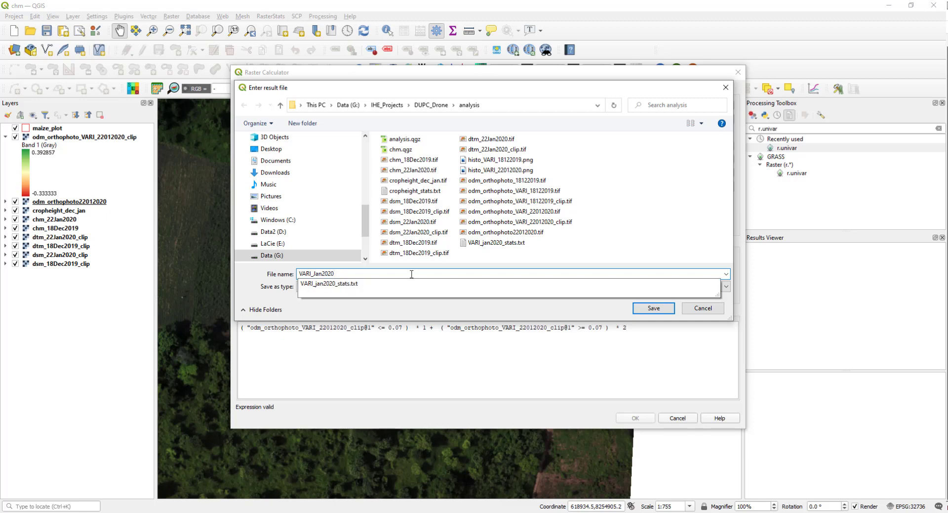
text(_reclass)
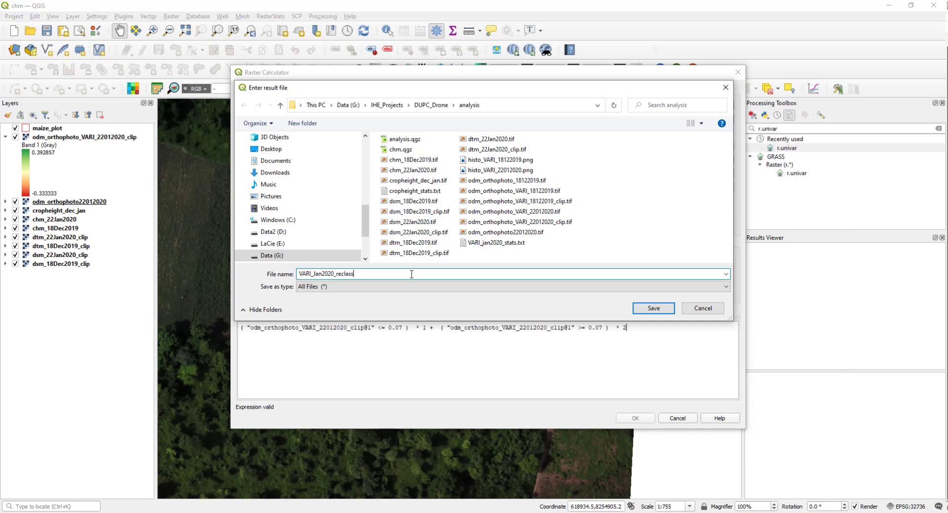
key(Return)
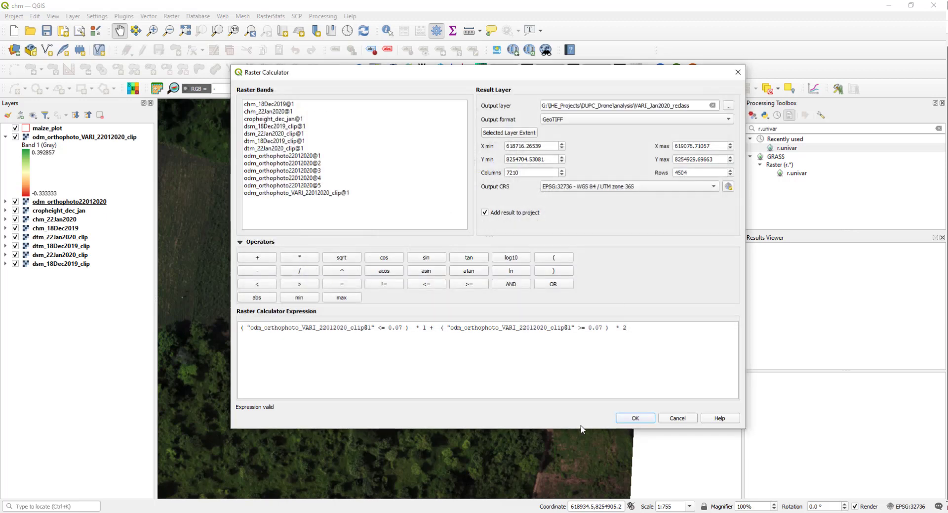
click(636, 418)
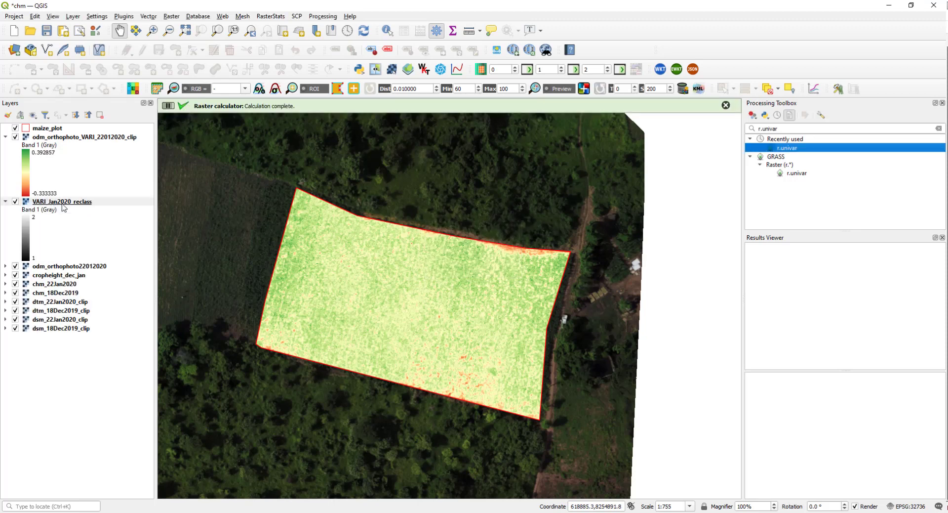
Move VARI_Jan2020_reclass above VARI and style it Paletted/Unique values: class 1 red, class 2 cyan.
drag(62, 201, 94, 137)
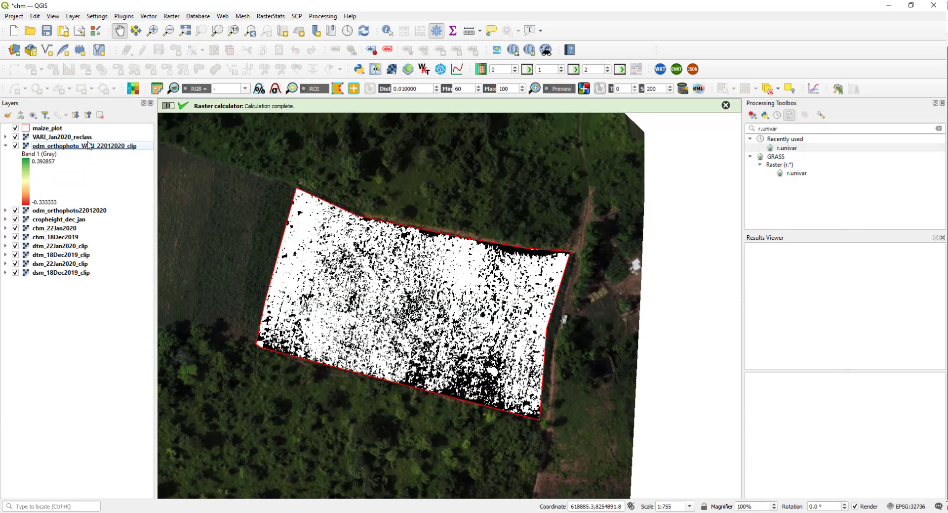
click(92, 137)
right_click(92, 138)
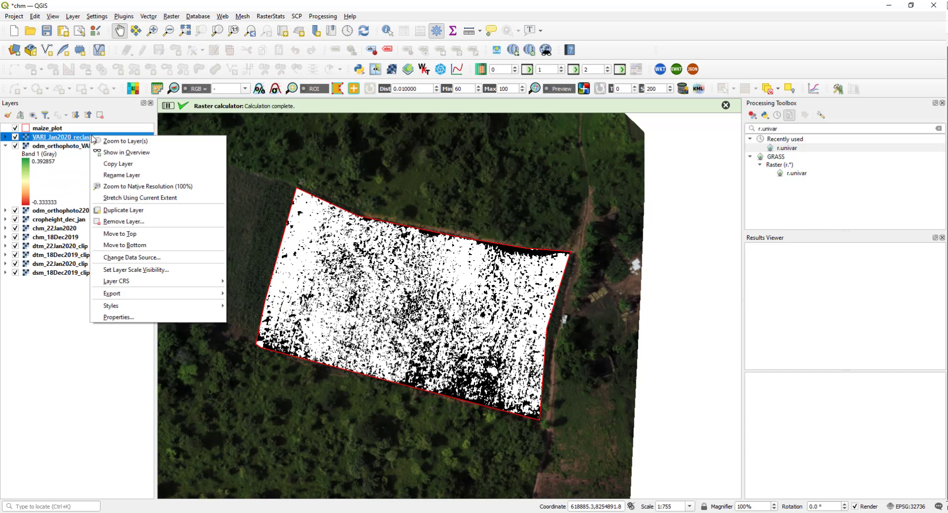
click(137, 318)
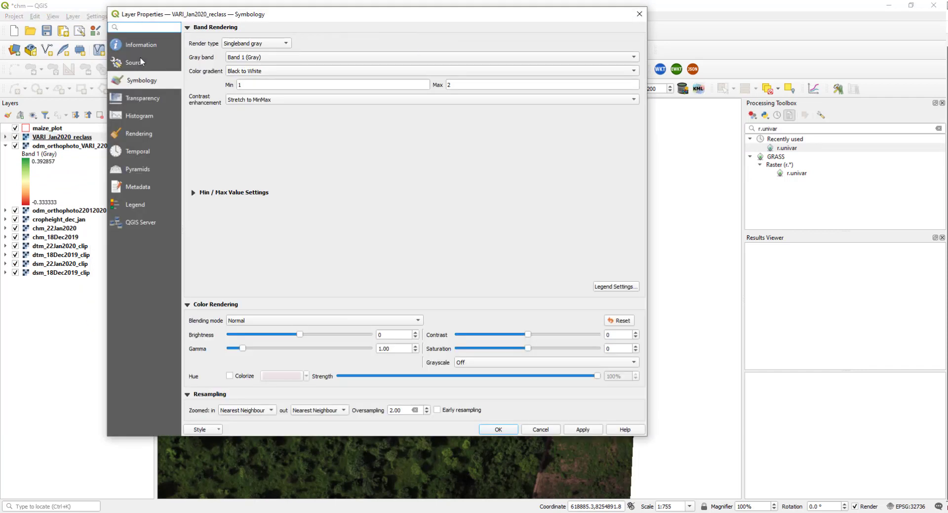
click(250, 43)
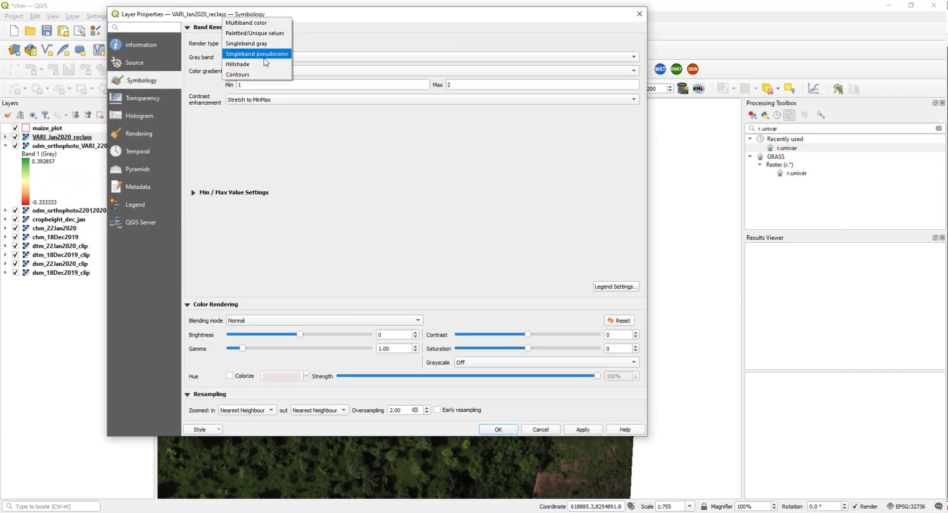
click(272, 33)
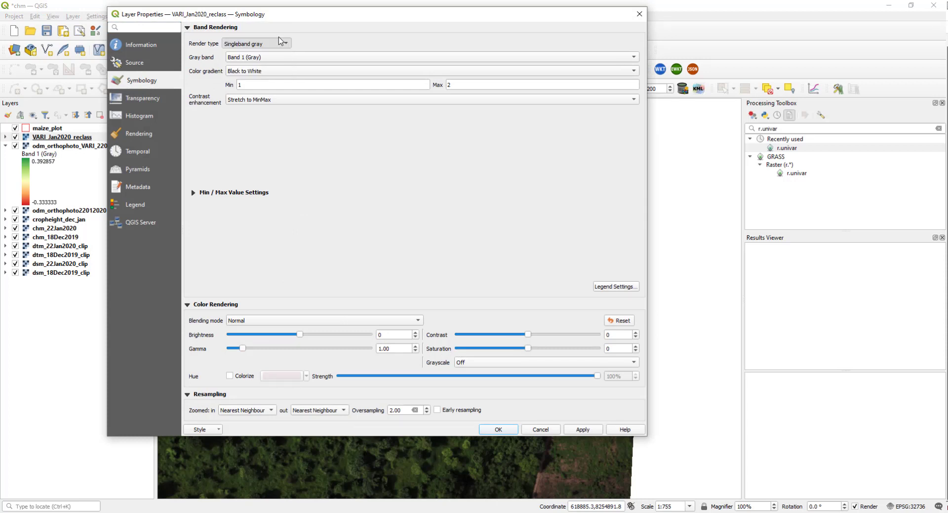
click(269, 287)
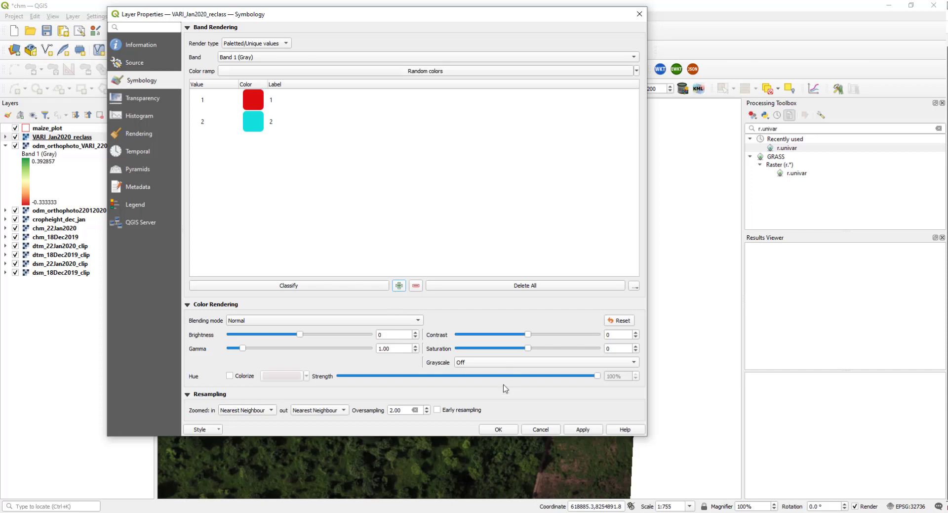
click(498, 429)
Expand the reclass layer's legend and hide the VARI clip layer.
scroll(466, 340, up, 1)
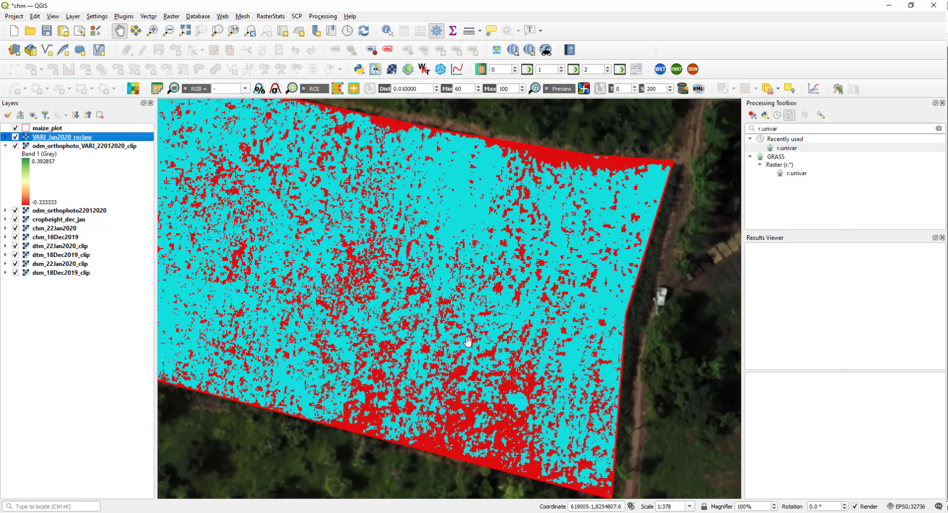
click(4, 137)
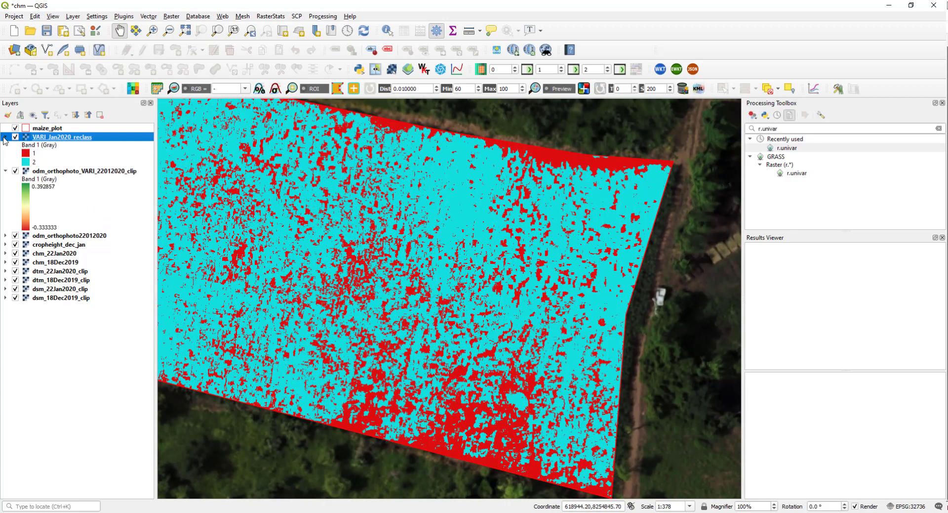
click(40, 162)
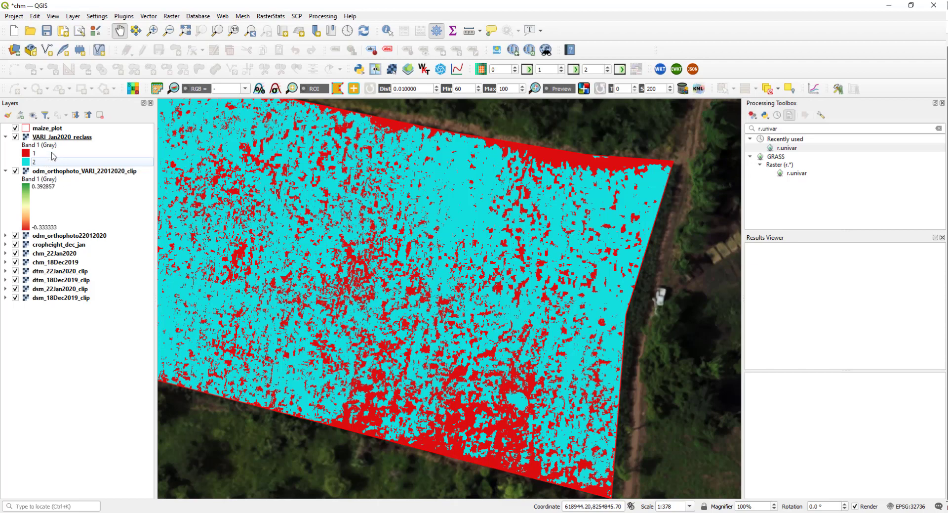
drag(466, 358, 488, 287)
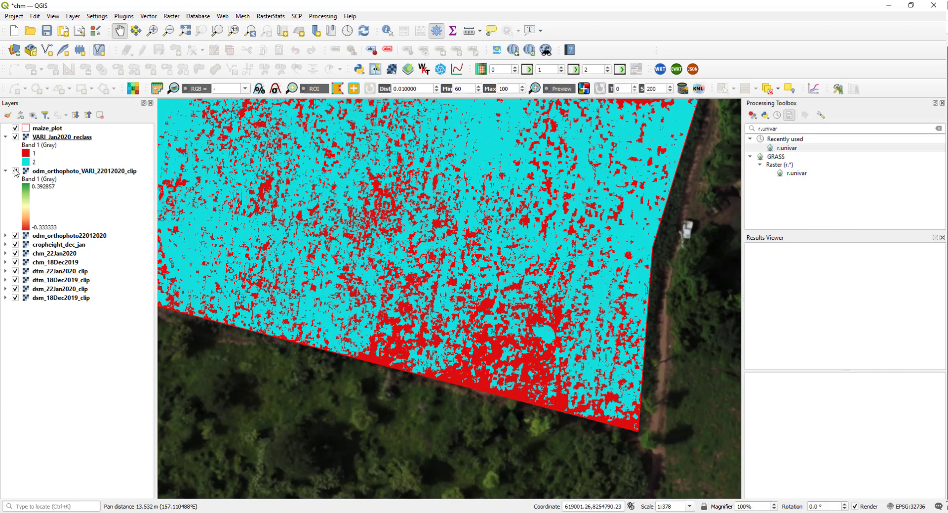
click(15, 170)
click(16, 171)
Toggle the reclass layer against the orthophoto to compare, then view the whole maize plot.
click(15, 137)
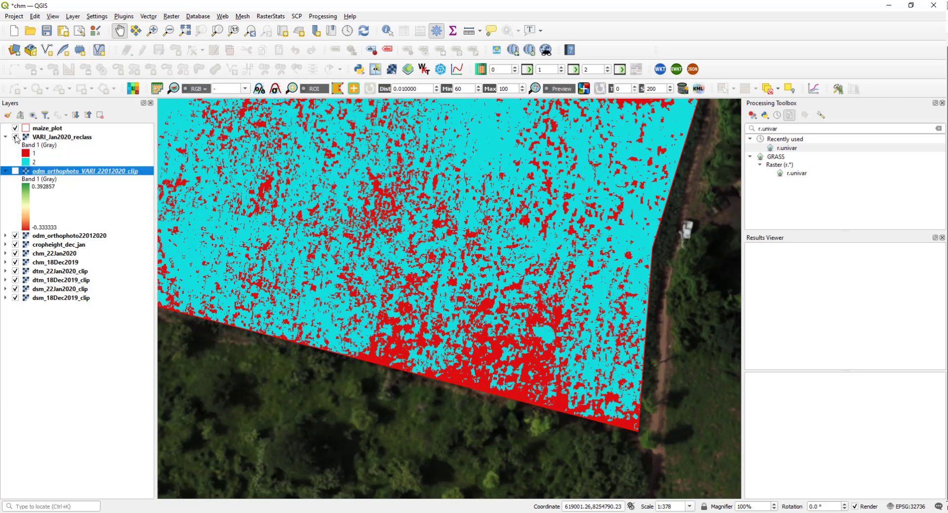
click(15, 137)
click(15, 136)
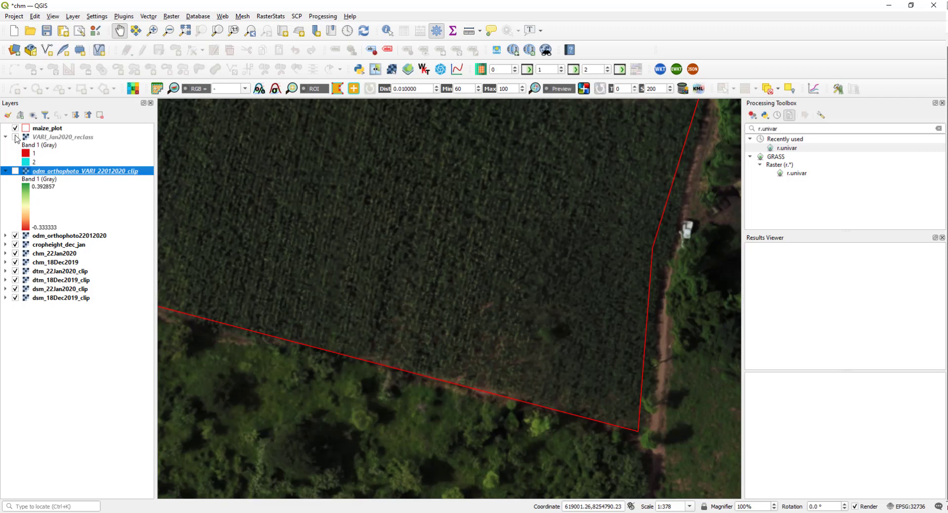
click(15, 137)
click(15, 137)
click(16, 137)
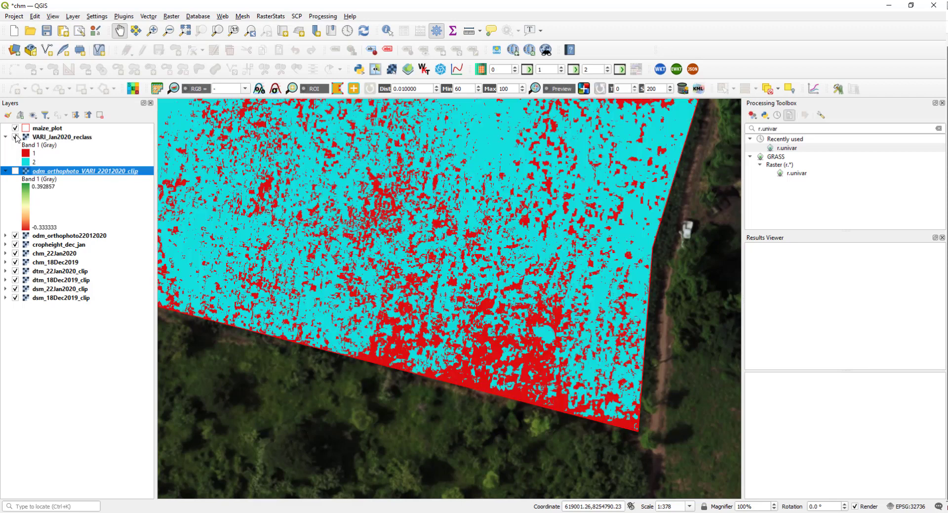
click(16, 137)
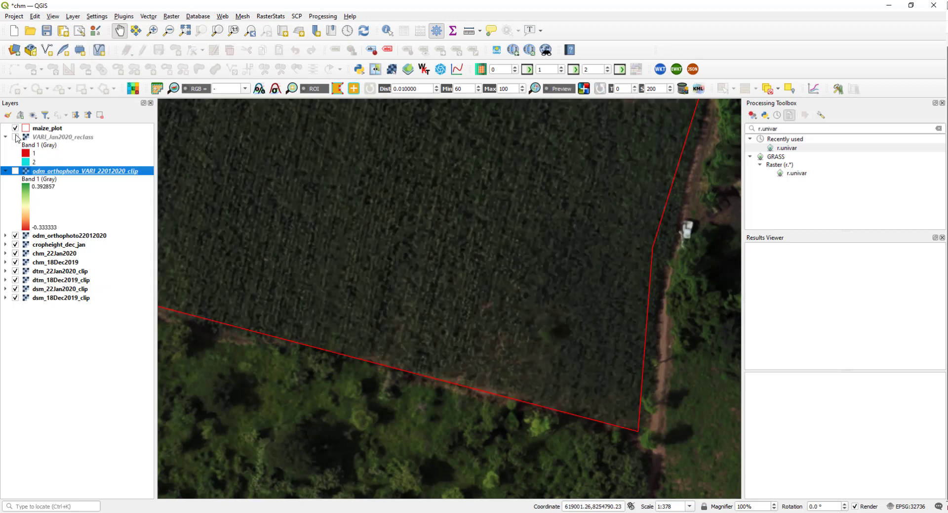
click(15, 137)
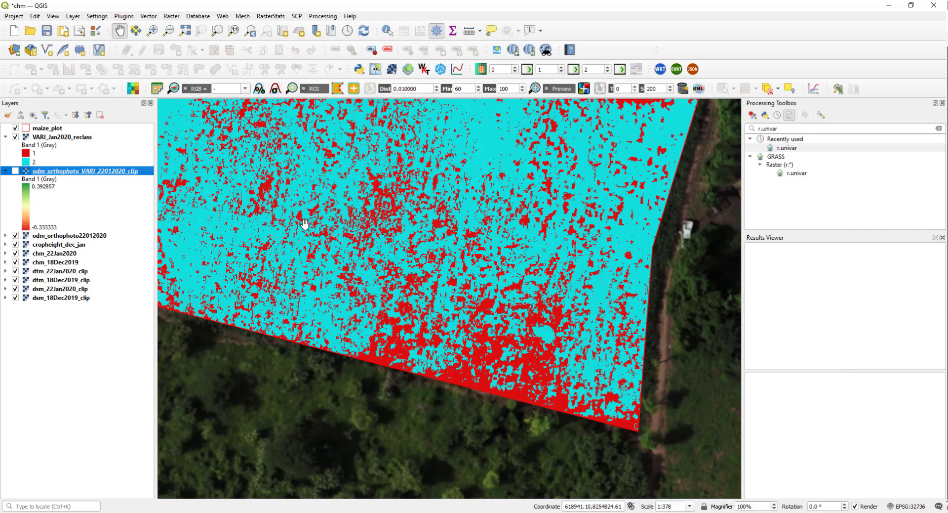
scroll(402, 230, down, 1)
drag(380, 215, 435, 257)
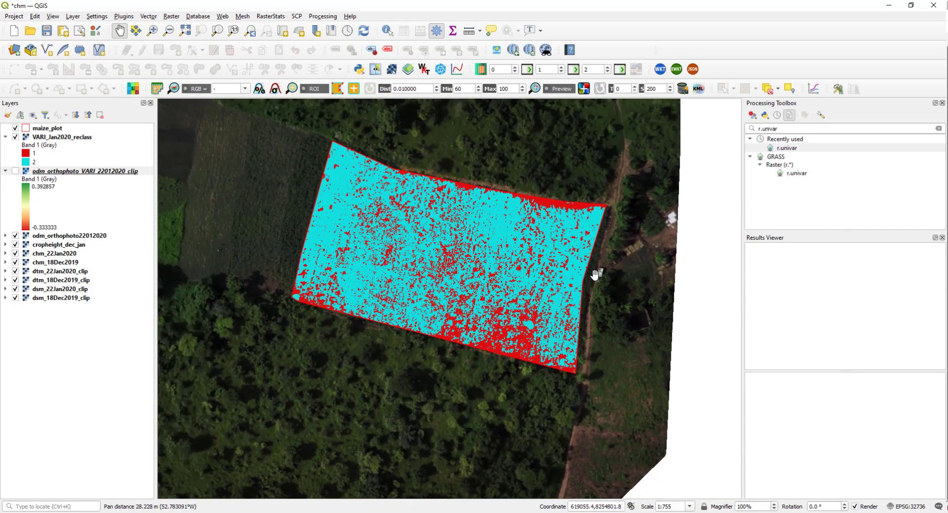